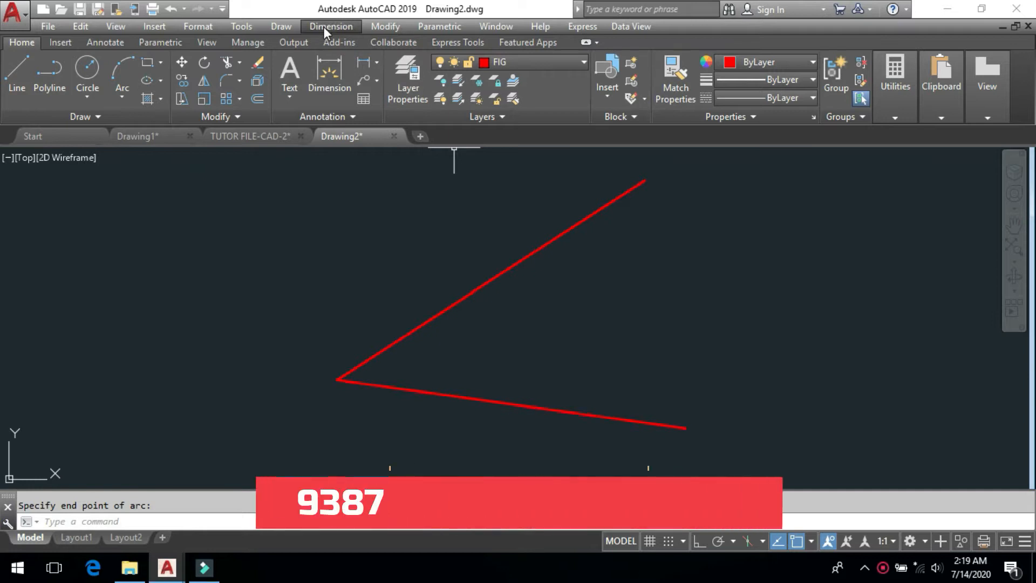
{"action": "left_click", "coordinate": [322, 27]}
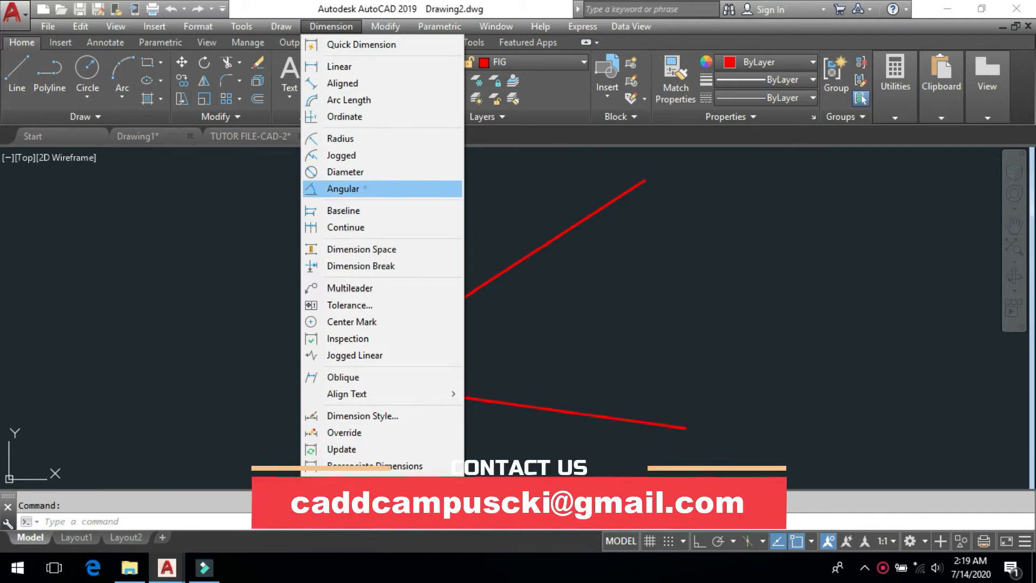
{"action": "left_click", "coordinate": [365, 187]}
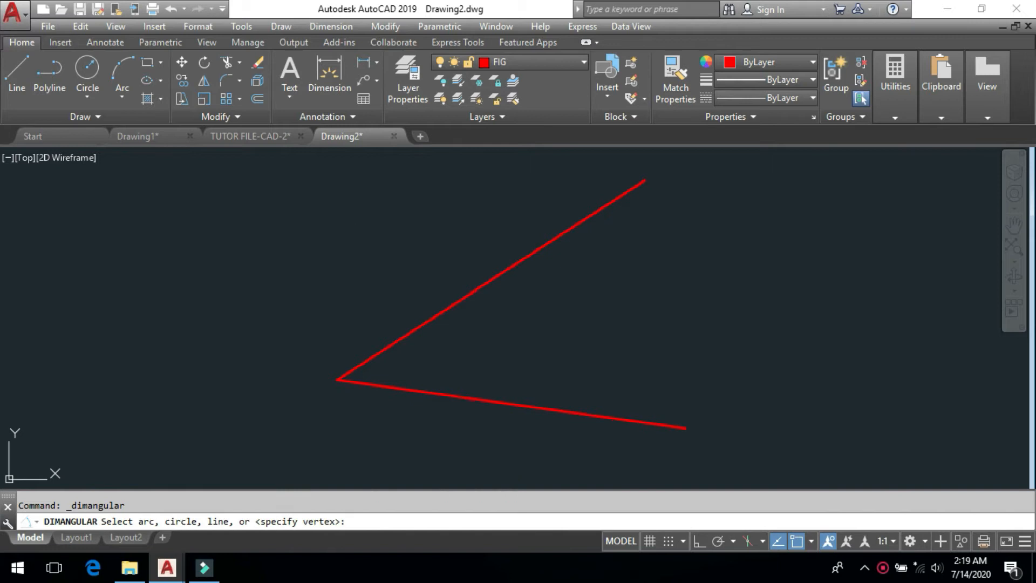
{"action": "key", "text": "Escape"}
{"action": "type", "text": "da"}
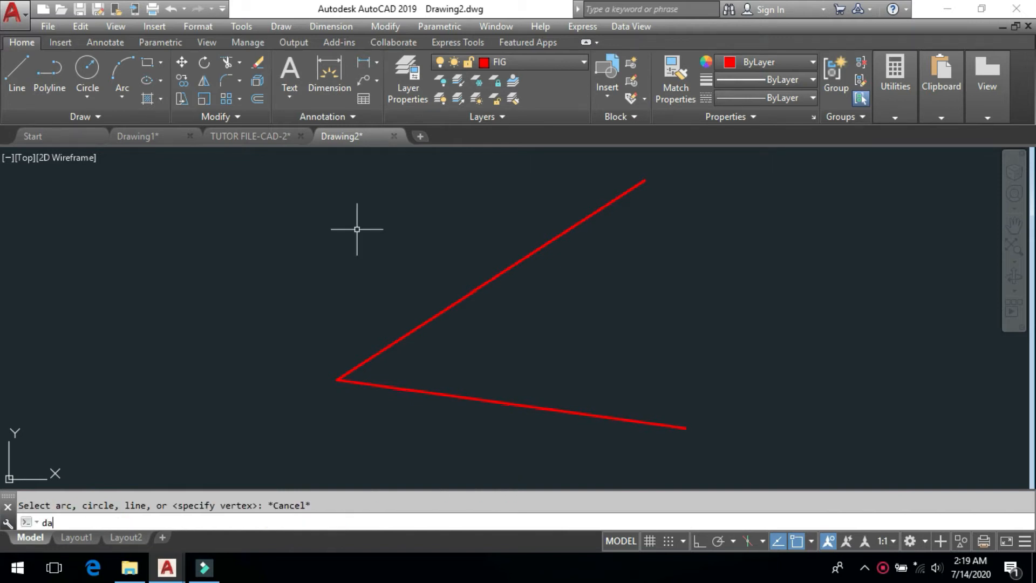
{"action": "type", "text": "n"}
{"action": "key", "text": "Return"}
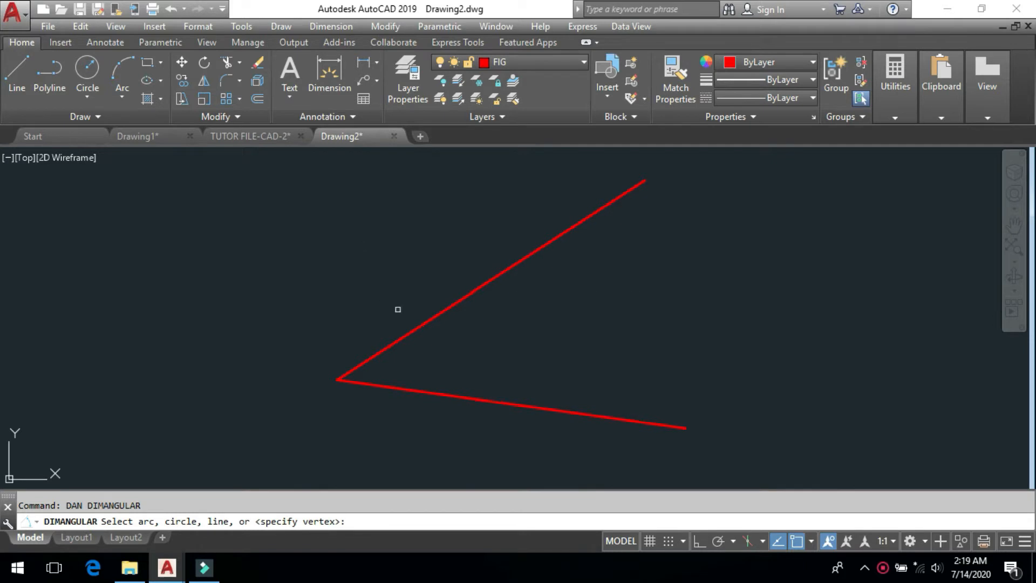
{"action": "key", "text": "Escape"}
Add an angular dimension between the two red lines, placing its arc inside the acute angle
{"action": "type", "text": "d"}
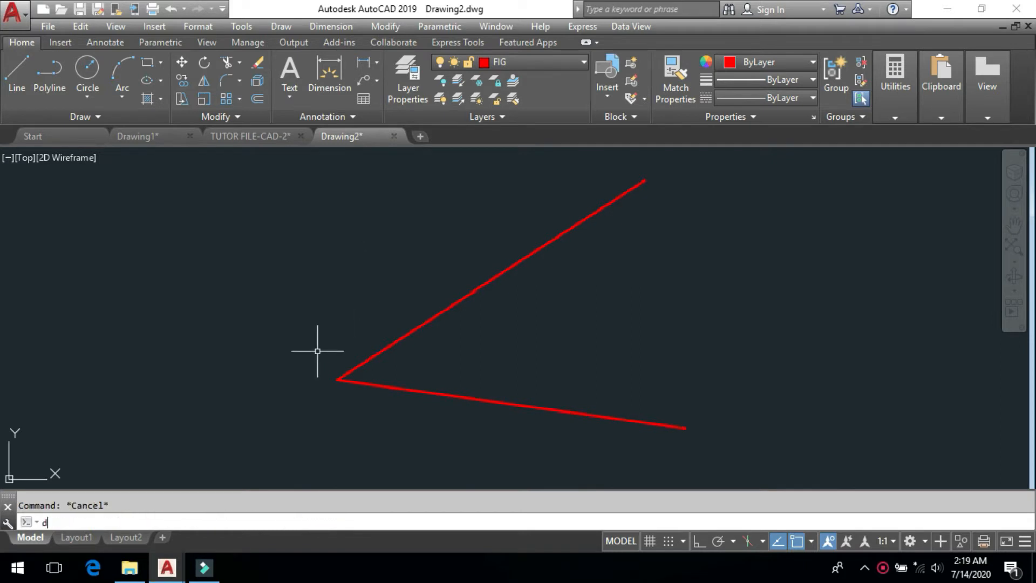
{"action": "type", "text": "an"}
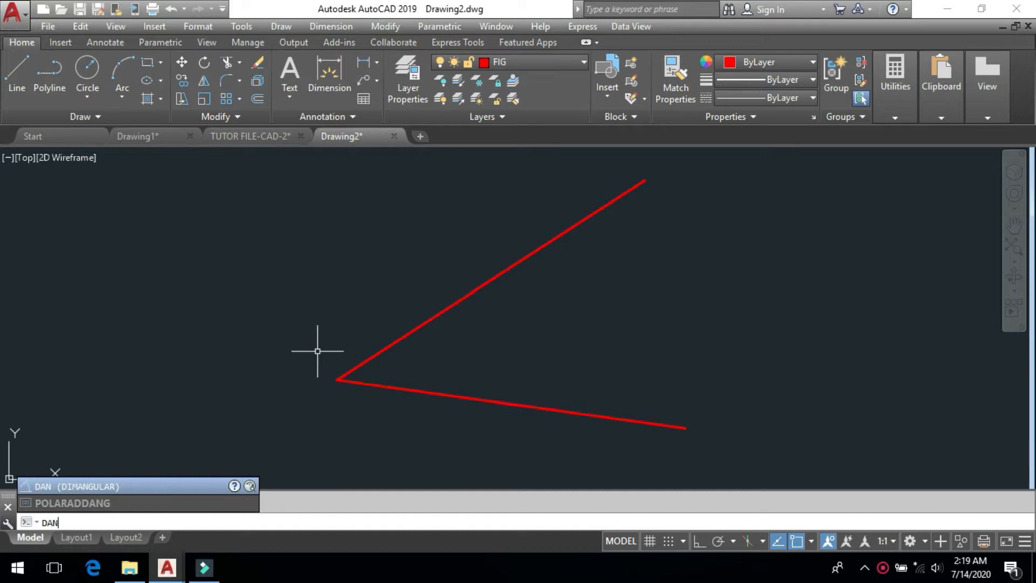
{"action": "key", "text": "Return"}
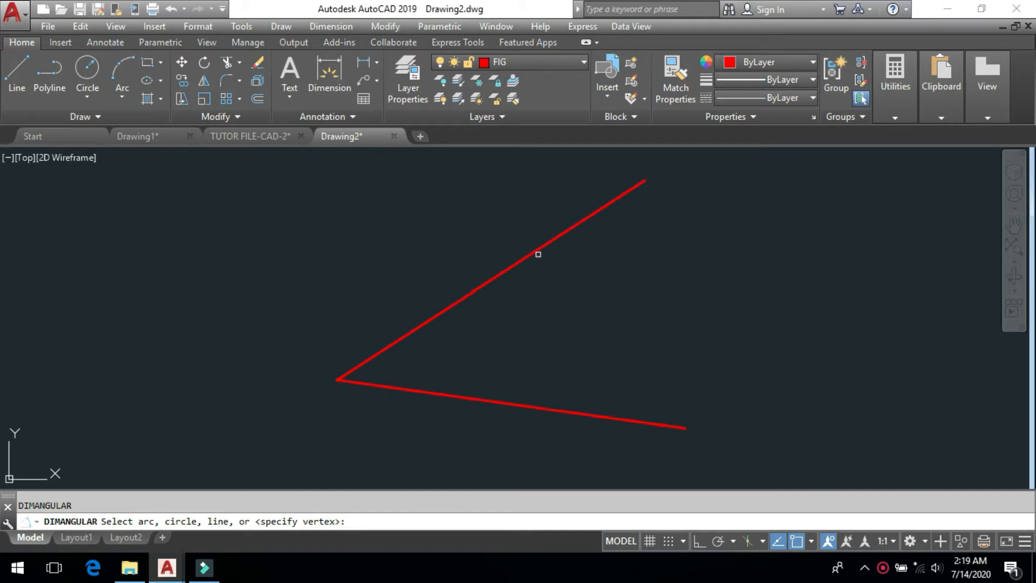
{"action": "left_click", "coordinate": [541, 246]}
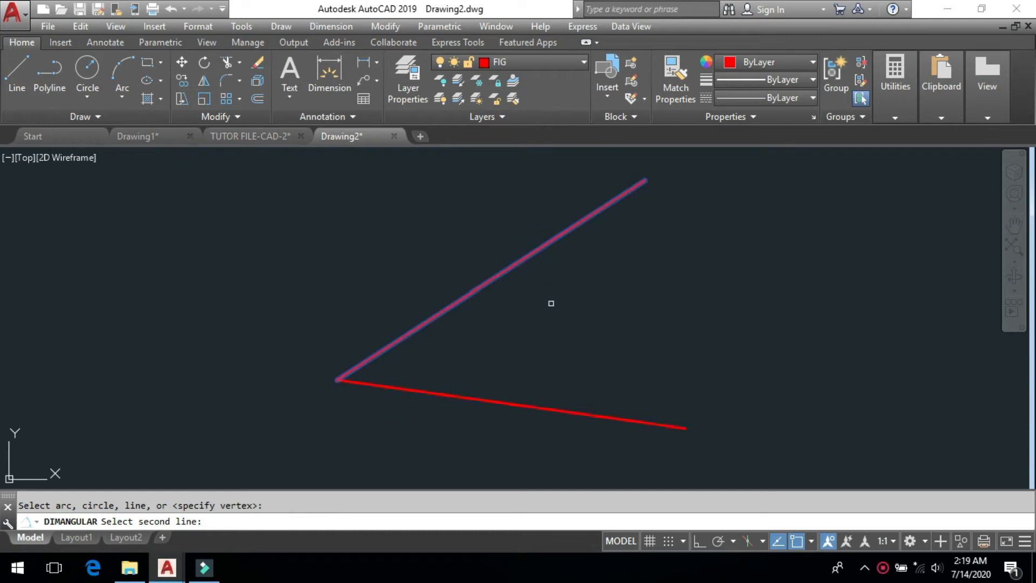
{"action": "left_click", "coordinate": [555, 410]}
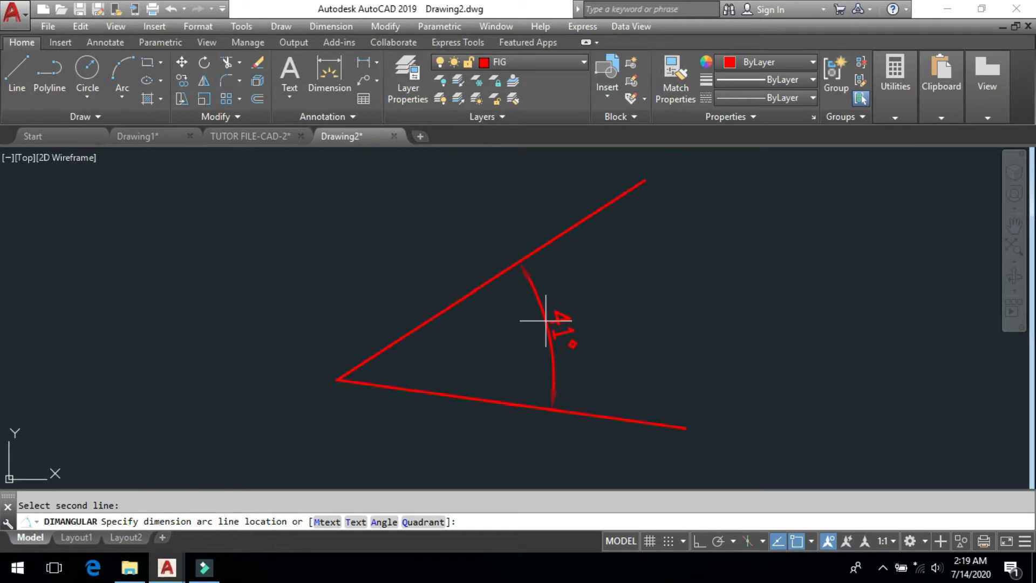
{"action": "left_click", "coordinate": [504, 339]}
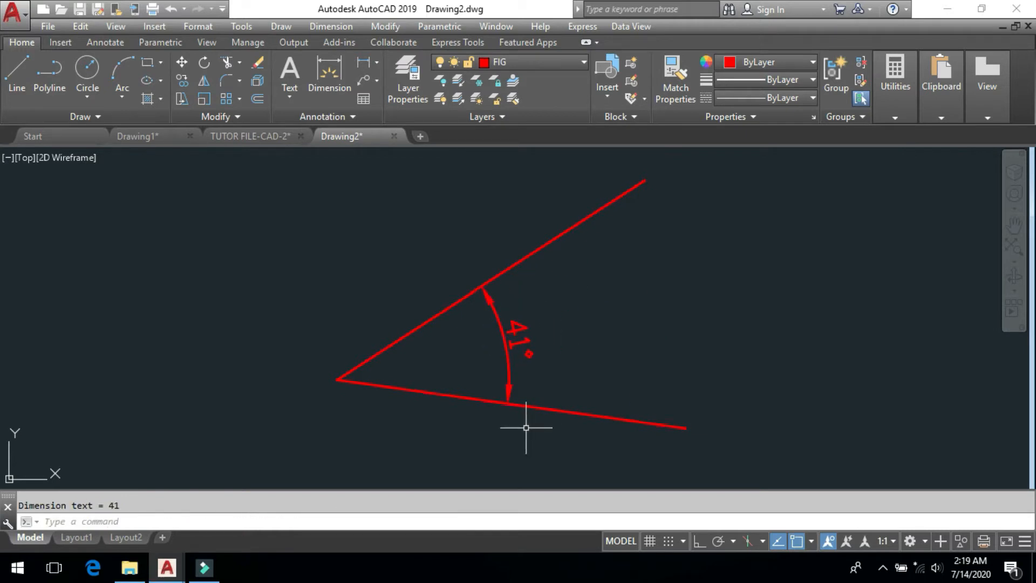
Move the new angular dimension to the DIM layer and clear the selection
{"action": "scroll", "coordinate": [501, 356], "scroll_direction": "up", "scroll_amount": 2}
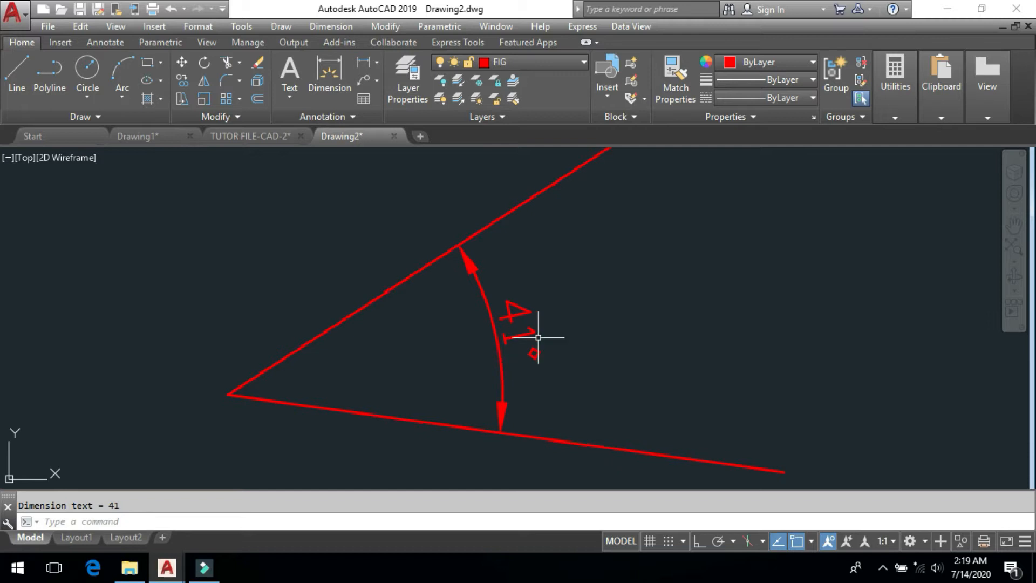
{"action": "mouse_move", "coordinate": [591, 308]}
{"action": "left_mouse_down"}
{"action": "mouse_move", "coordinate": [458, 354]}
{"action": "mouse_move", "coordinate": [431, 310]}
{"action": "left_mouse_up"}
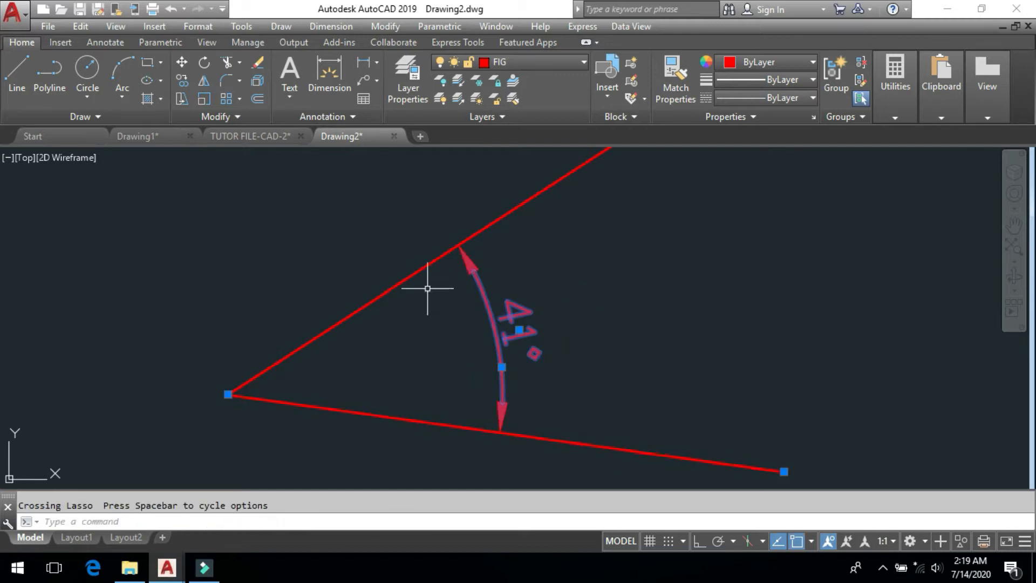
{"action": "left_click", "coordinate": [532, 60]}
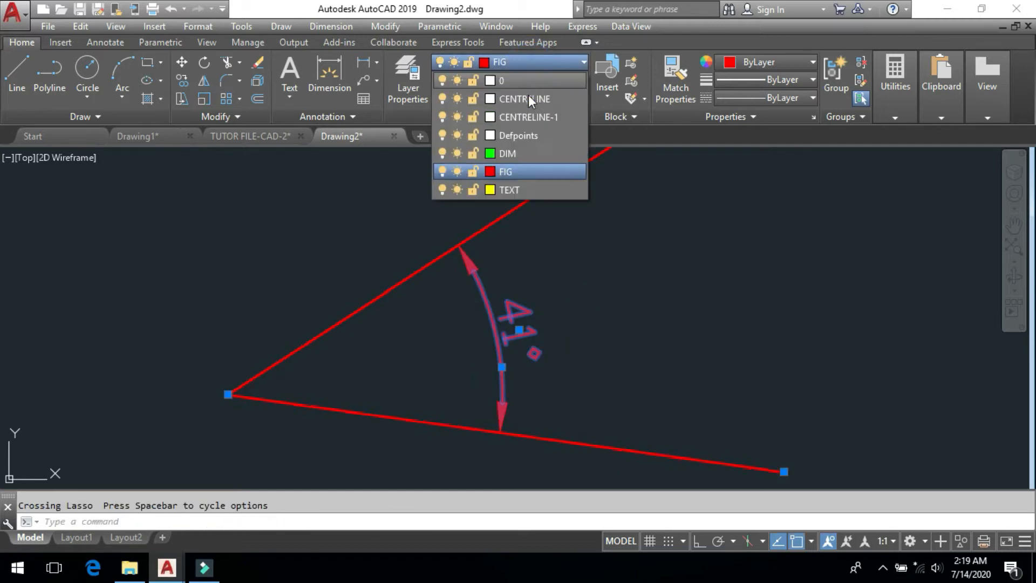
{"action": "left_click", "coordinate": [530, 154]}
{"action": "key", "text": "Escape"}
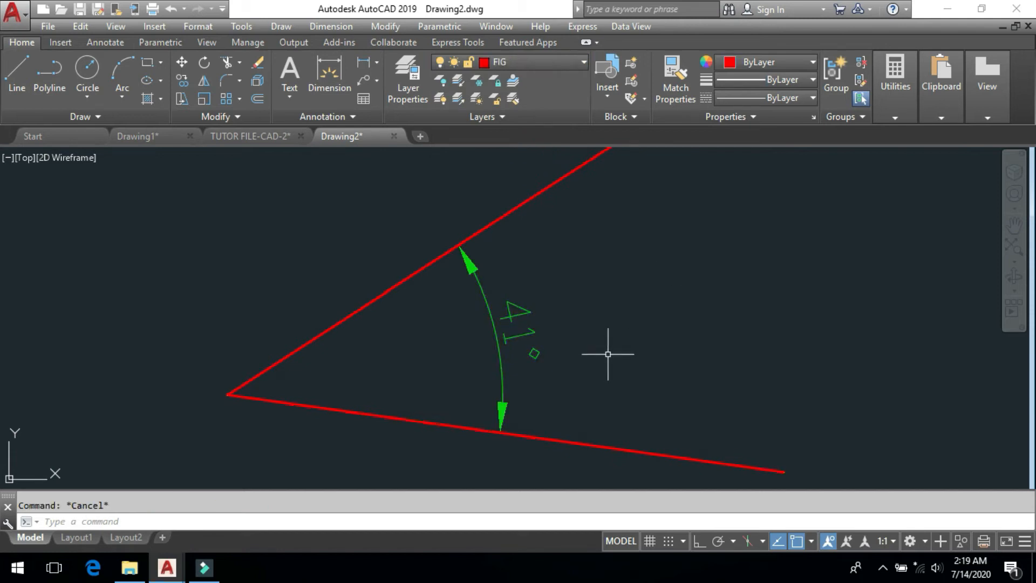
Make DIM the current layer
{"action": "scroll", "coordinate": [608, 354], "scroll_direction": "up", "scroll_amount": 1}
{"action": "scroll", "coordinate": [594, 348], "scroll_direction": "down", "scroll_amount": 2}
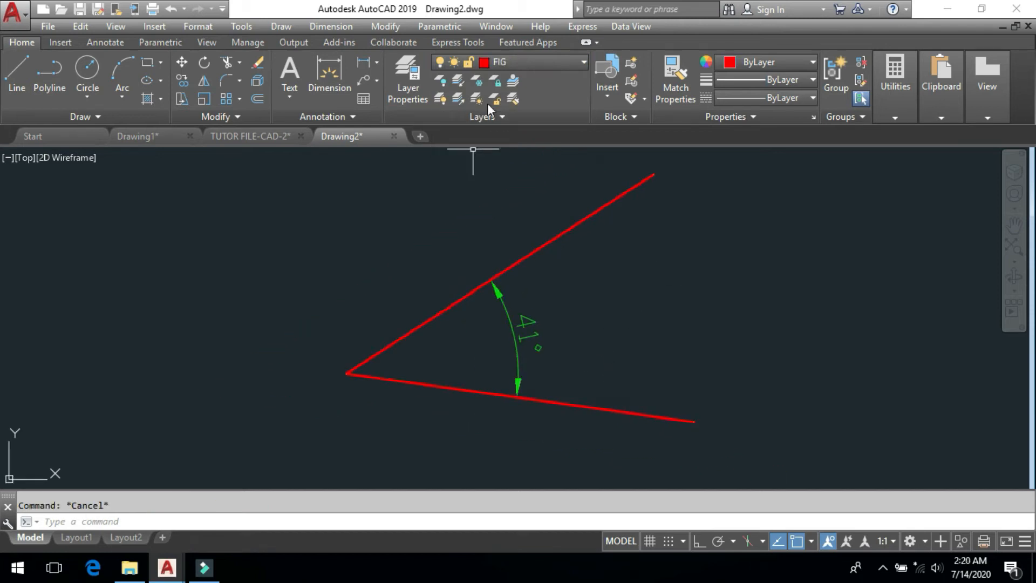
{"action": "left_click", "coordinate": [528, 60]}
{"action": "left_click", "coordinate": [524, 147]}
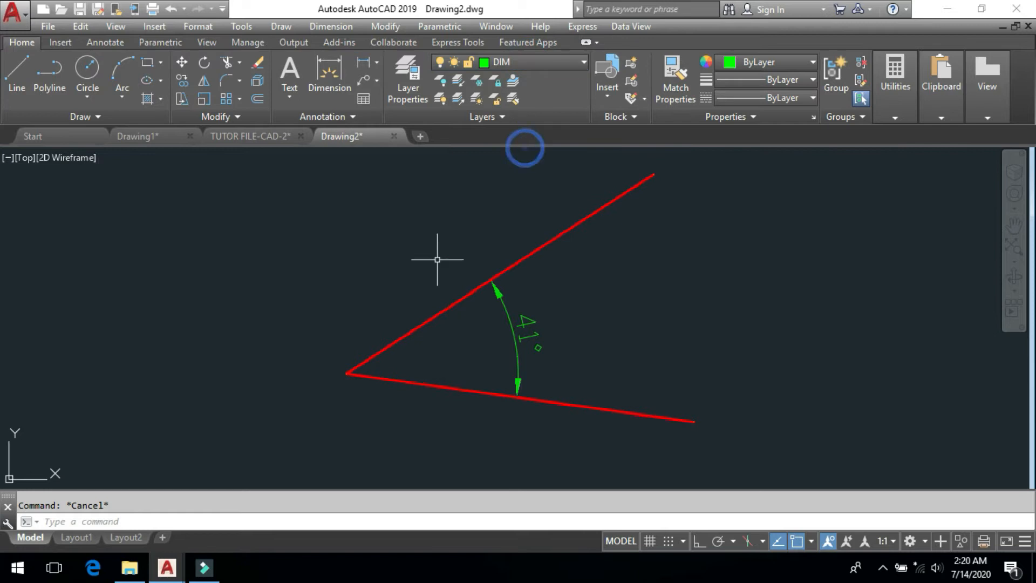
Dimension the supplementary angle of the two red lines, placing the arc above and to the left of their vertex
{"action": "type", "text": "dan"}
{"action": "key", "text": "Return"}
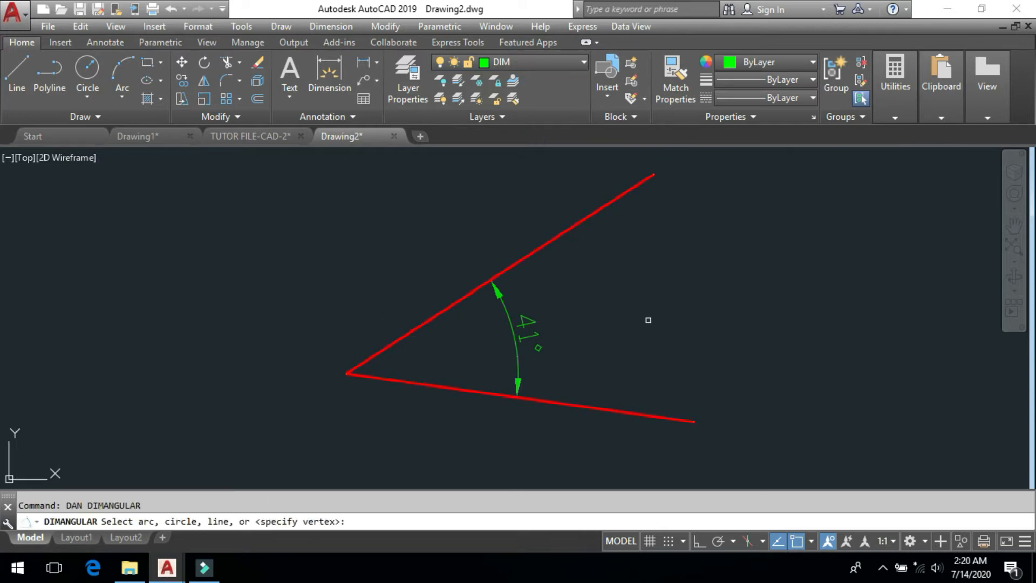
{"action": "left_click", "coordinate": [597, 213]}
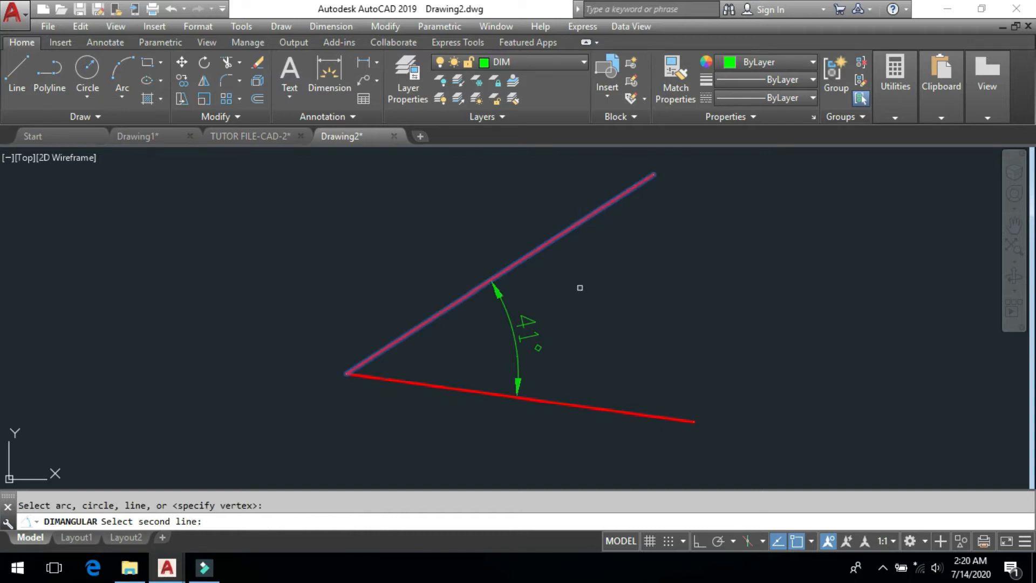
{"action": "left_click", "coordinate": [589, 405]}
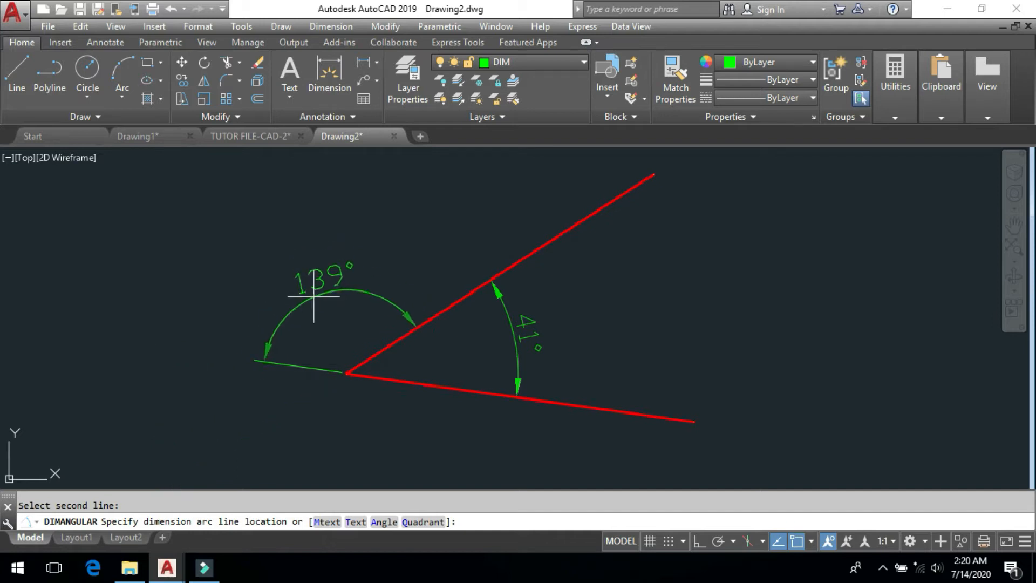
{"action": "left_click", "coordinate": [313, 296]}
{"action": "middle_click_drag", "start_coordinate": [435, 402], "coordinate": [454, 363]}
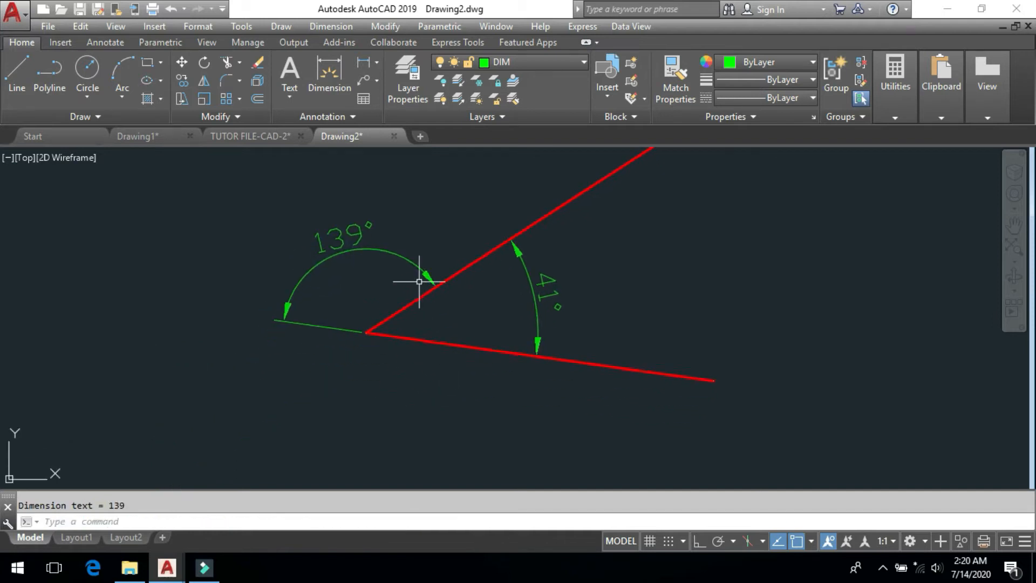
Dimension the reflex angle by specifying the lines' shared vertex and a point on each line, placing the arc outside the supplementary-angle dimension
{"action": "key", "text": "Return"}
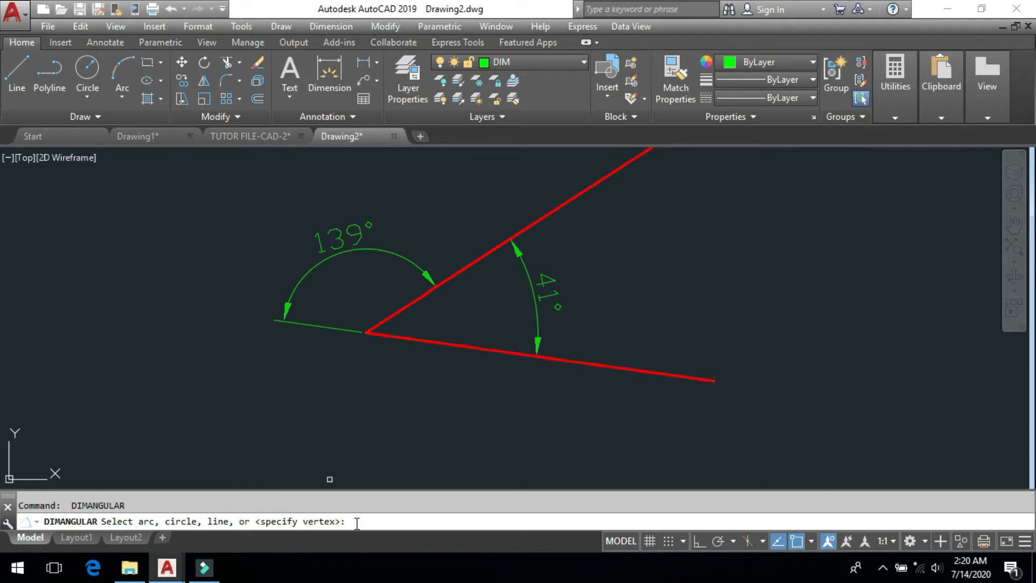
{"action": "key", "text": "Return"}
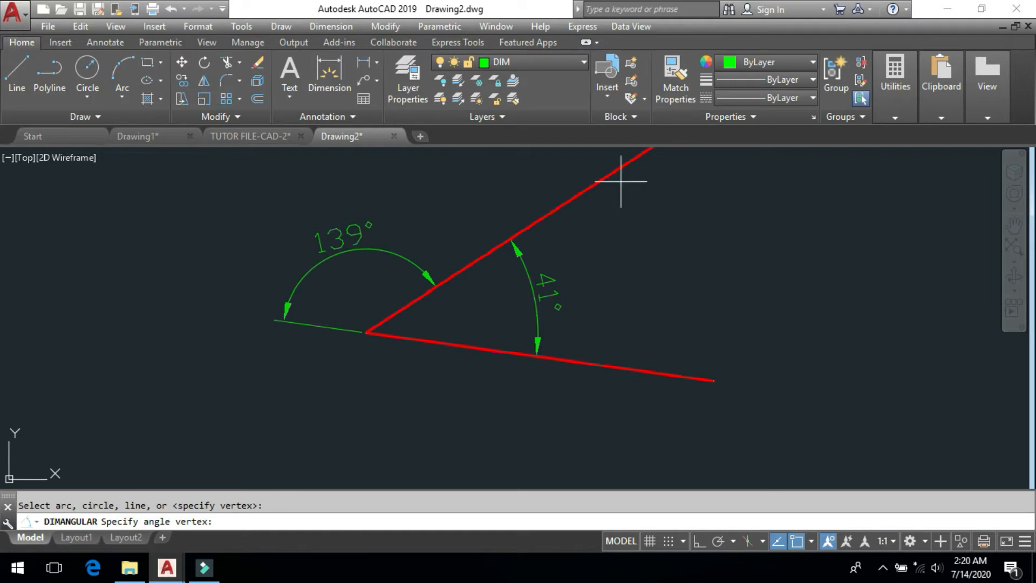
{"action": "left_click", "coordinate": [366, 331]}
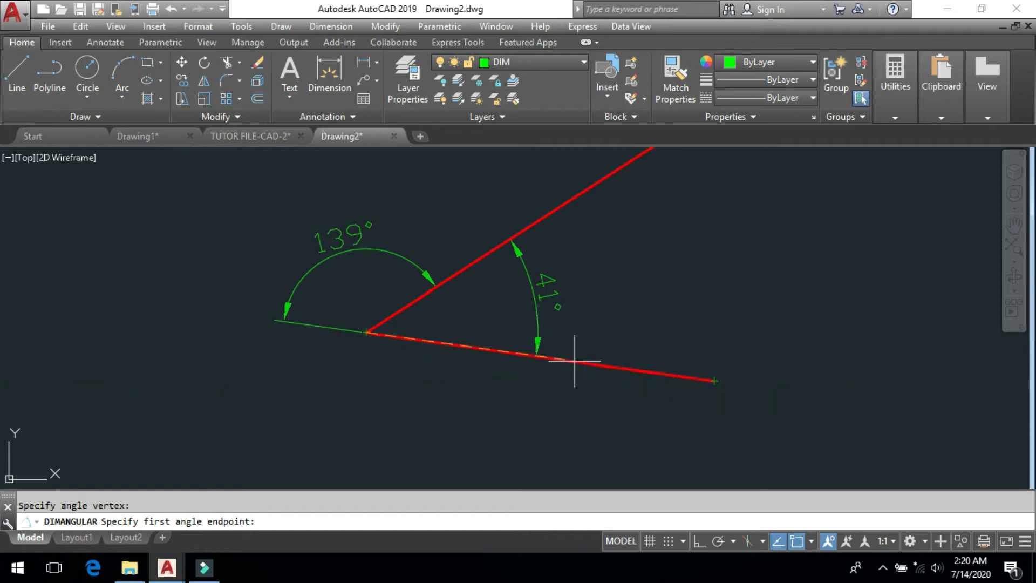
{"action": "left_click", "coordinate": [540, 356]}
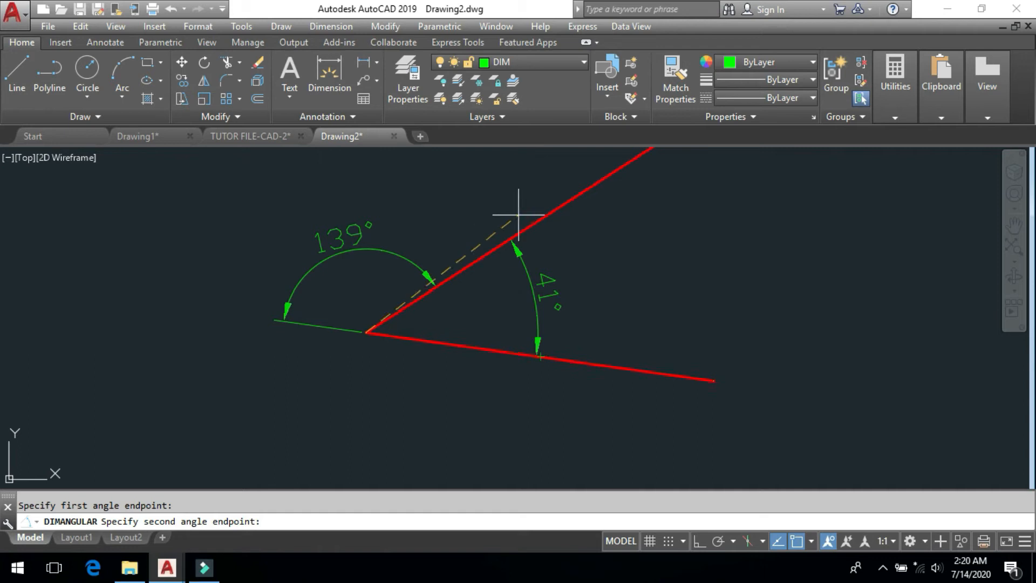
{"action": "left_click", "coordinate": [520, 232]}
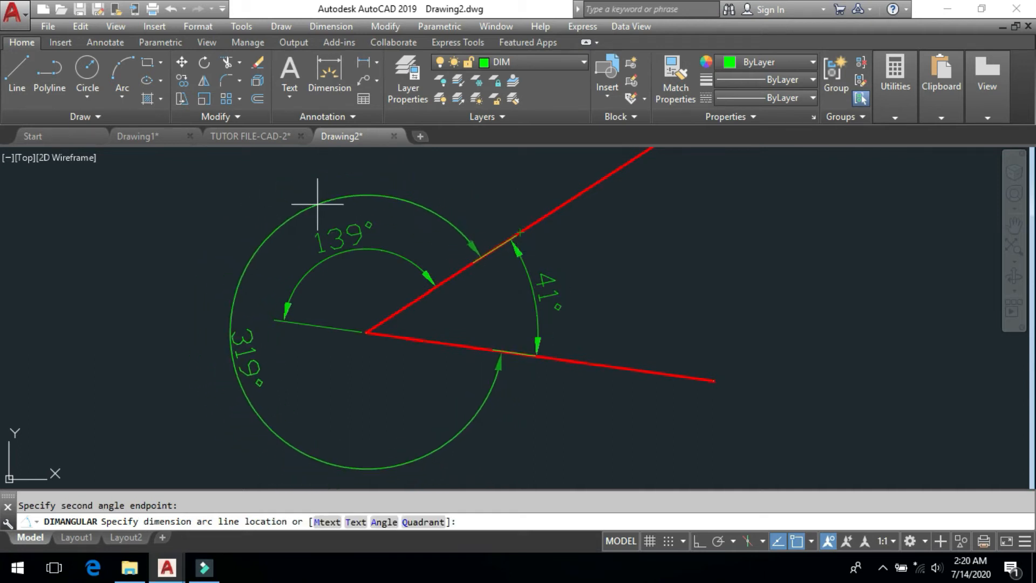
{"action": "left_click", "coordinate": [312, 205]}
{"action": "middle_click_drag", "start_coordinate": [301, 335], "coordinate": [365, 340]}
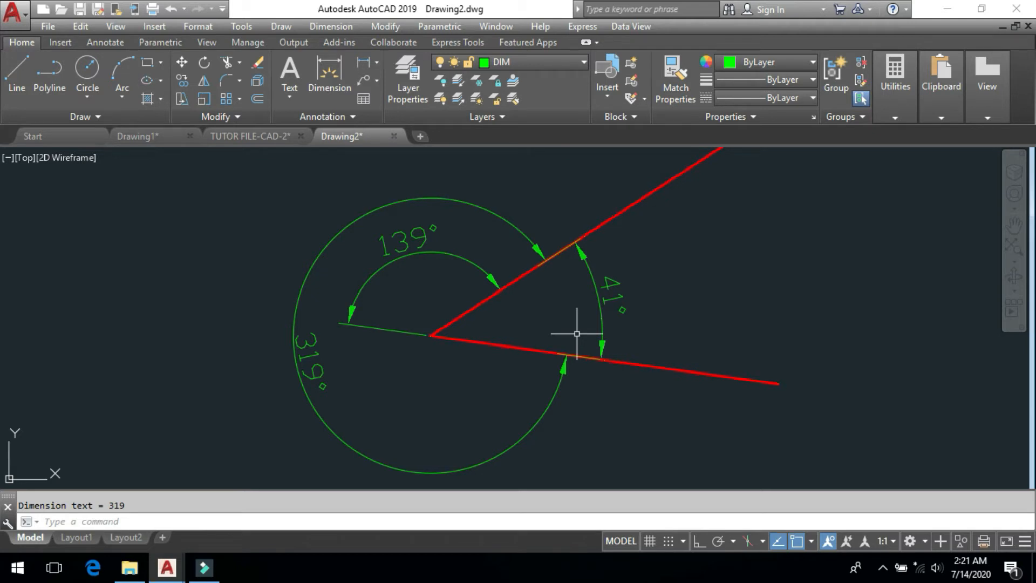
{"action": "middle_click_drag", "start_coordinate": [668, 317], "coordinate": [626, 329]}
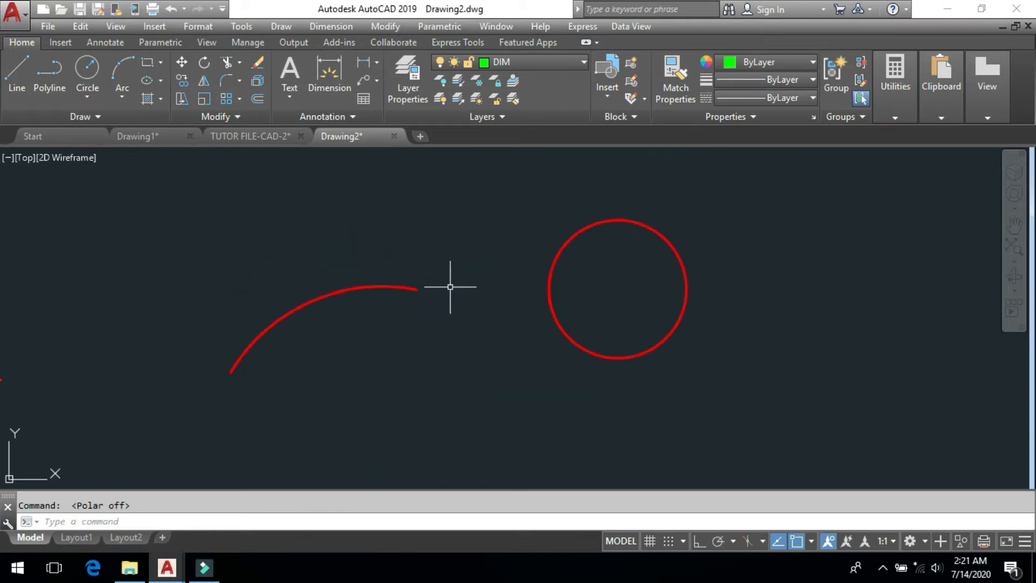
{"action": "left_click", "coordinate": [340, 25]}
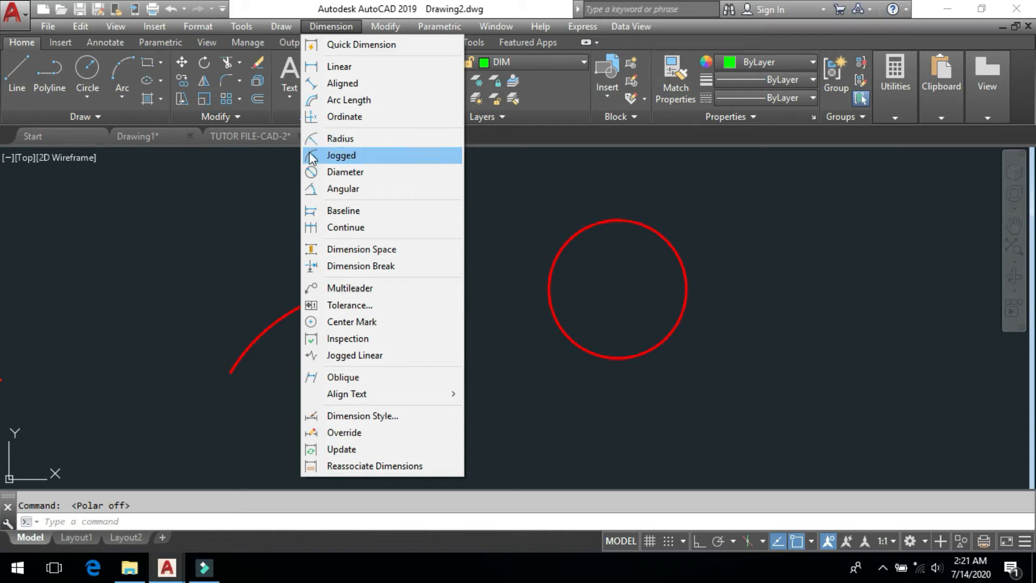
{"action": "left_click", "coordinate": [344, 154]}
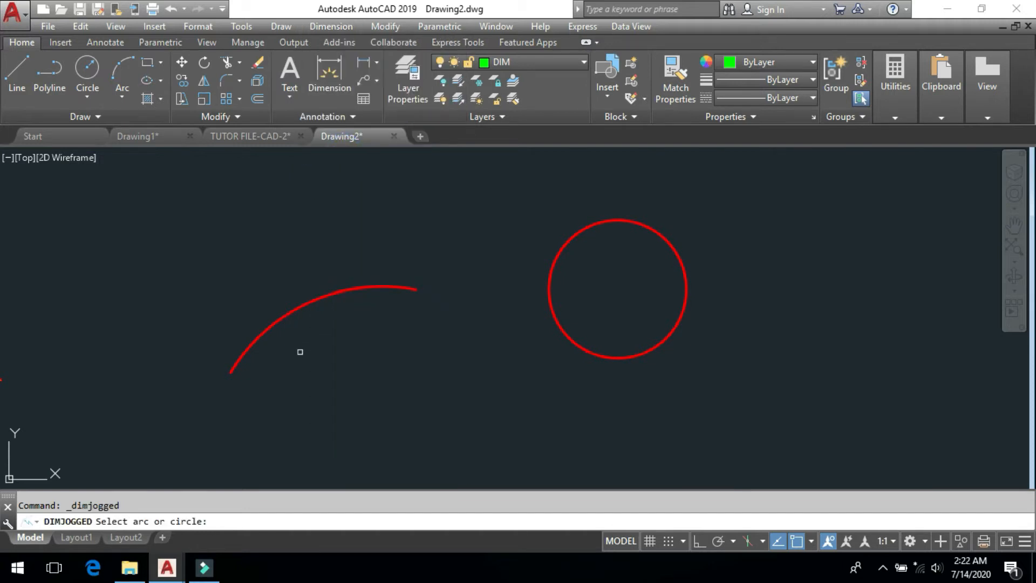
{"action": "key", "text": "Escape"}
Add a jogged radius dimension to the red arc, placing the center override above the arc's lower end and the jog midway along the dimension line
{"action": "type", "text": "d"}
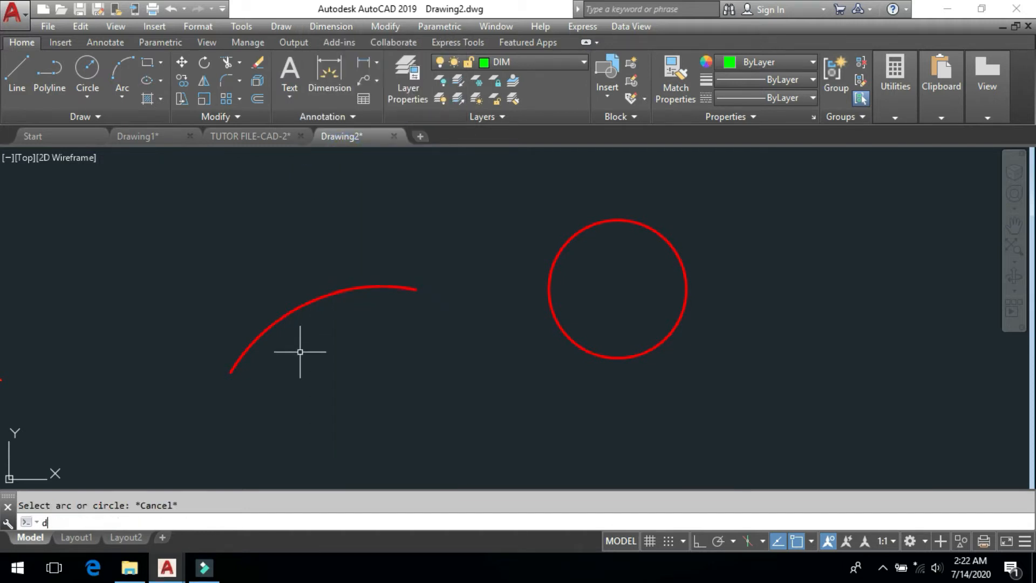
{"action": "type", "text": "jo"}
{"action": "key", "text": "Return"}
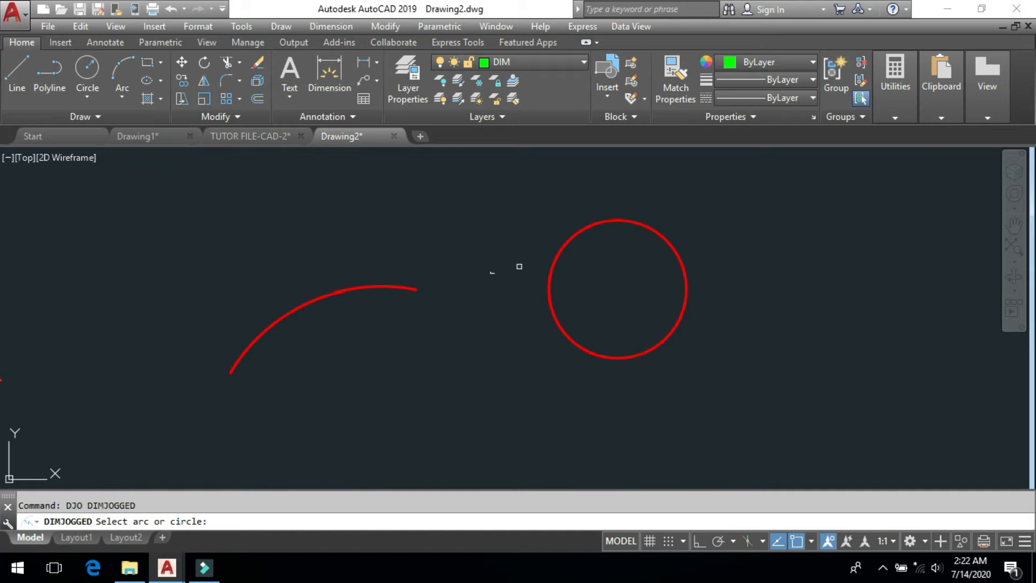
{"action": "left_click", "coordinate": [314, 298]}
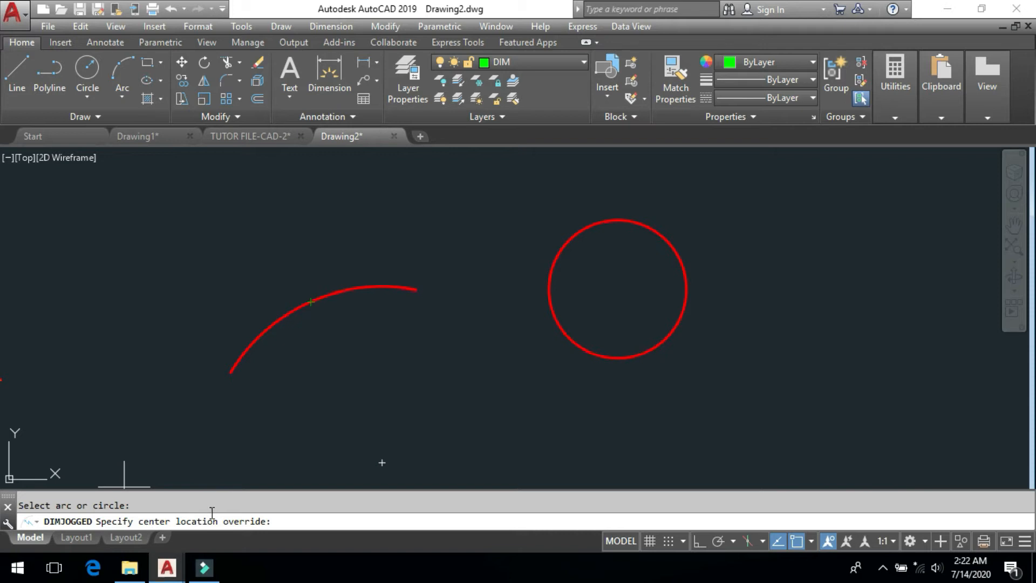
{"action": "middle_click_drag", "start_coordinate": [363, 372], "coordinate": [391, 363]}
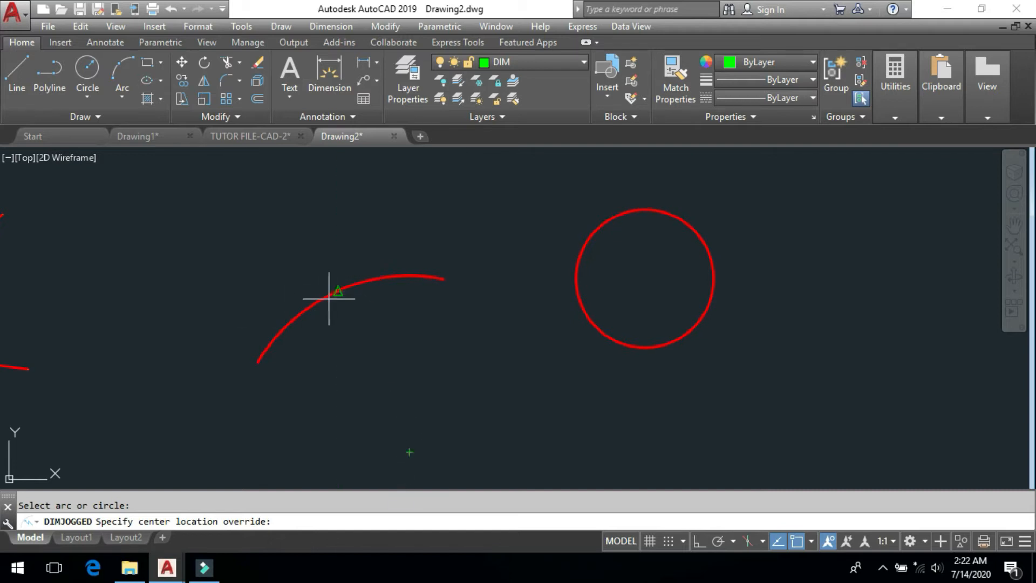
{"action": "middle_click_drag", "start_coordinate": [358, 377], "coordinate": [416, 387]}
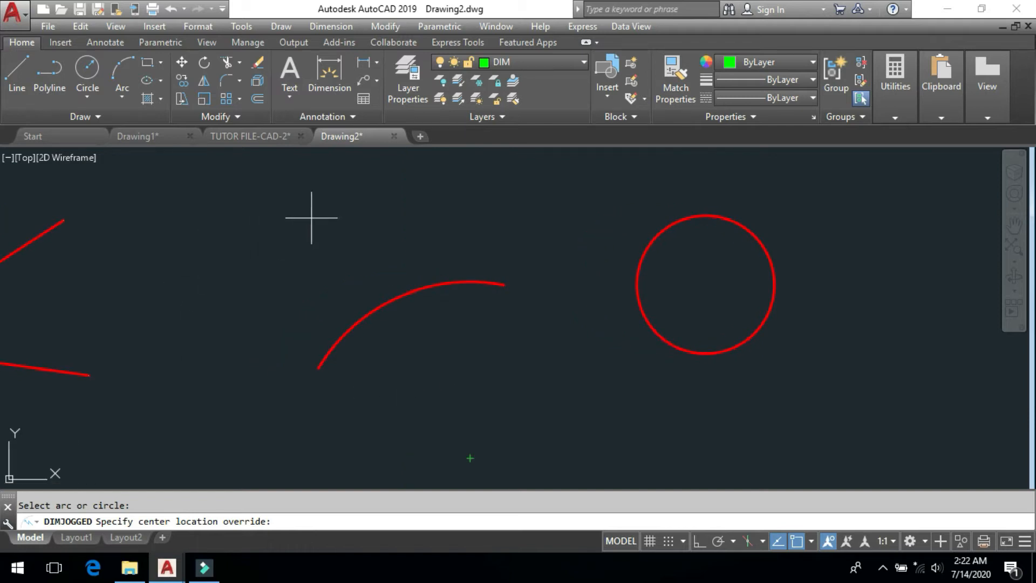
{"action": "middle_click_drag", "start_coordinate": [315, 220], "coordinate": [303, 257]}
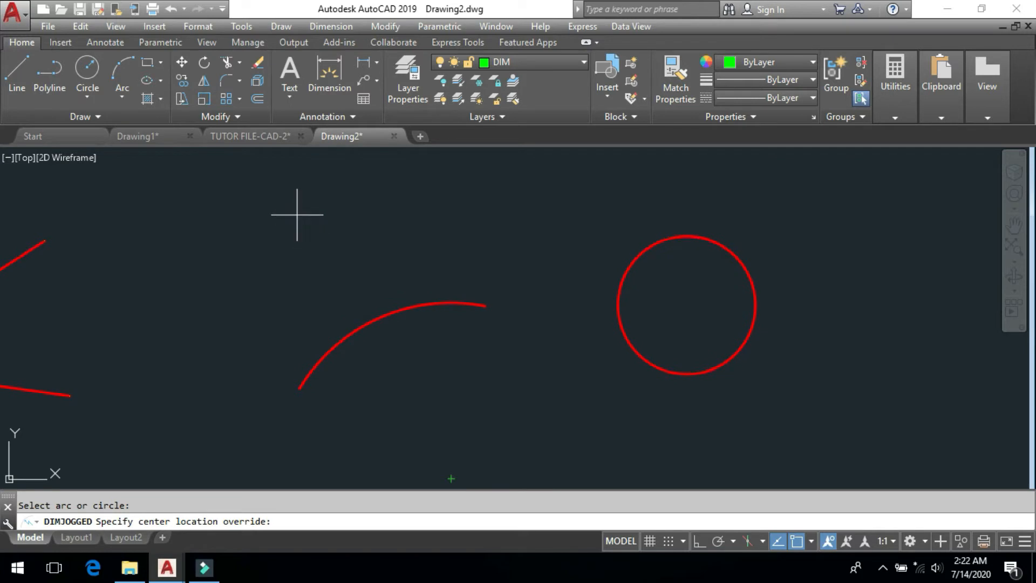
{"action": "left_click", "coordinate": [296, 215]}
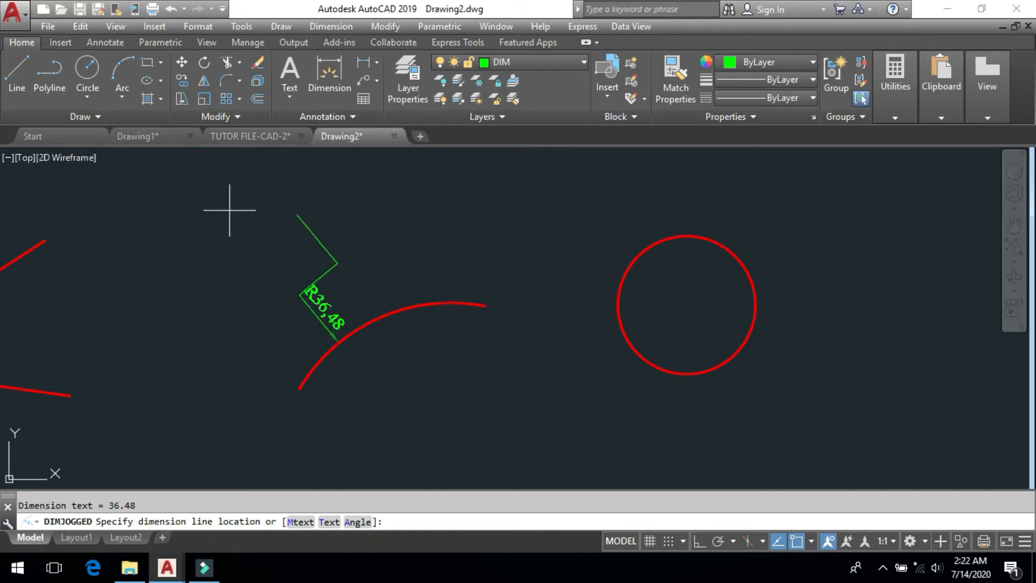
{"action": "left_click", "coordinate": [349, 278]}
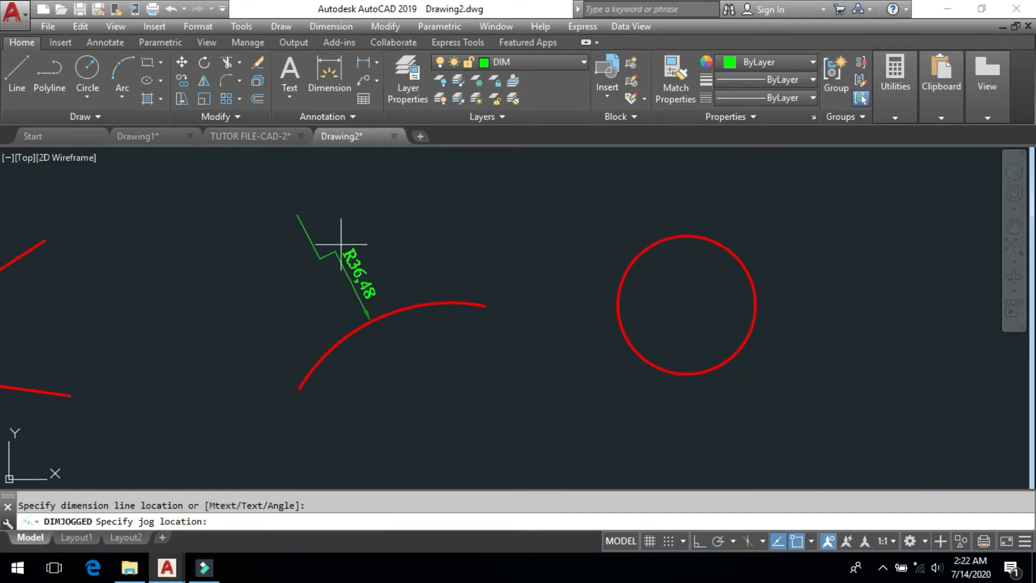
{"action": "left_click", "coordinate": [338, 243]}
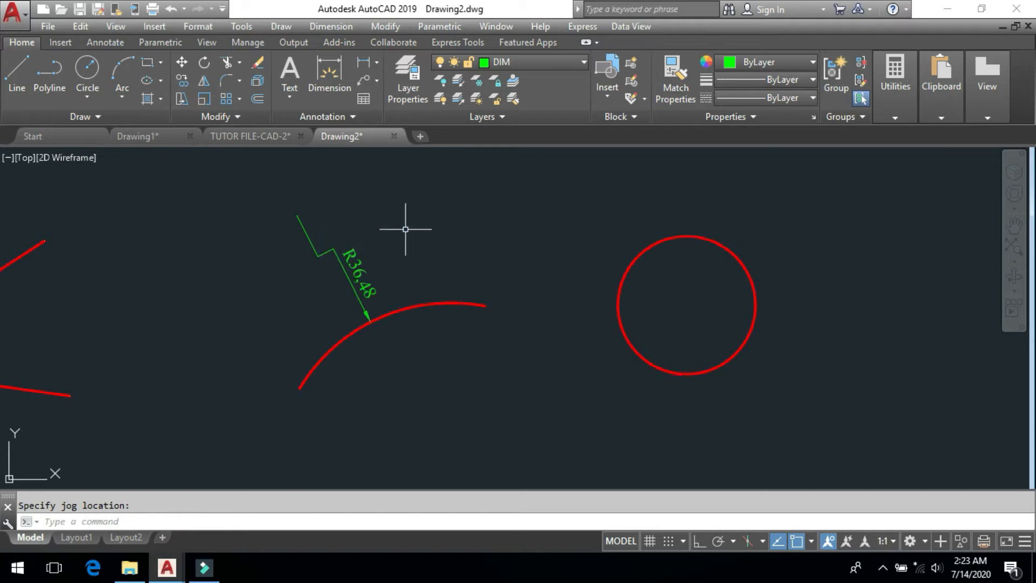
Add a jogged radius dimension inside the red circle, with the center override above its true center and the jog near the arrowhead
{"action": "left_click", "coordinate": [348, 27]}
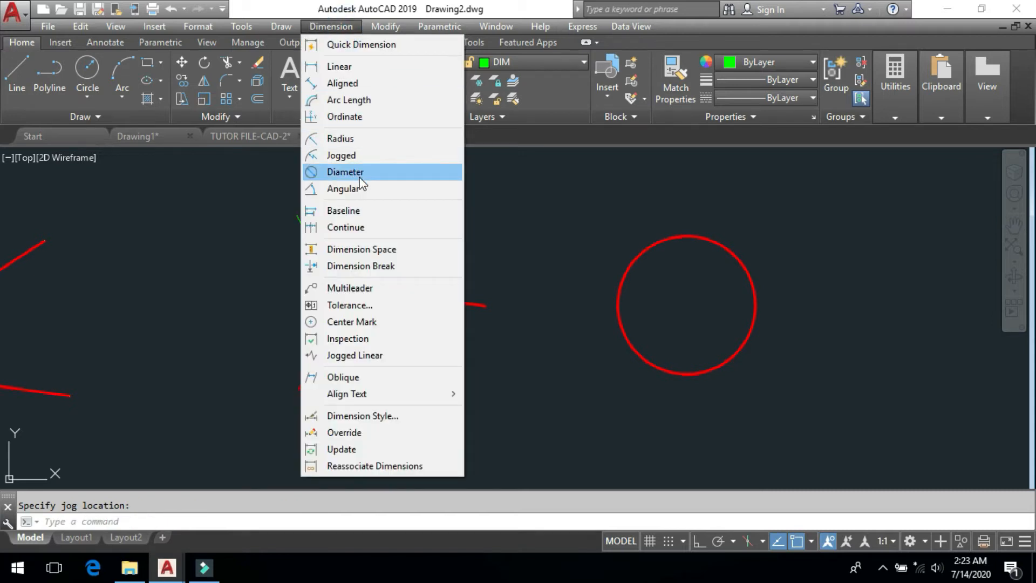
{"action": "left_click", "coordinate": [359, 156]}
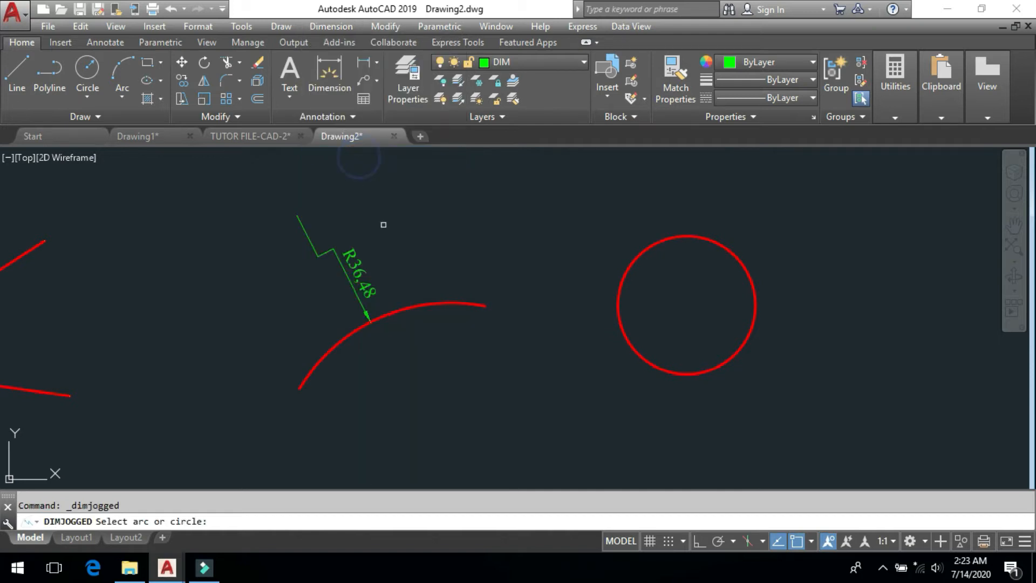
{"action": "middle_click_drag", "start_coordinate": [640, 307], "coordinate": [364, 354]}
{"action": "left_click", "coordinate": [477, 329]}
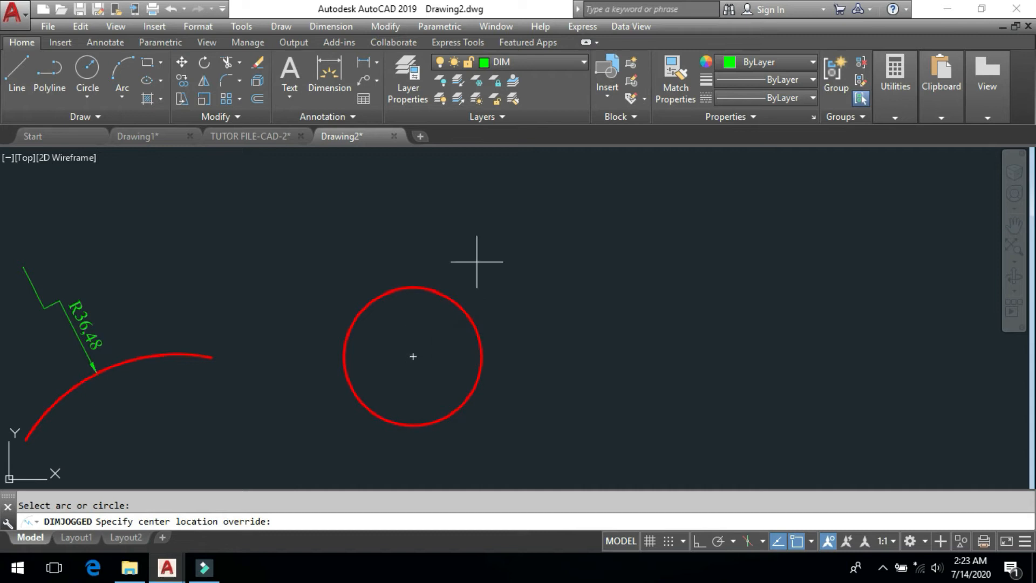
{"action": "scroll", "coordinate": [405, 307], "scroll_direction": "up", "scroll_amount": 4}
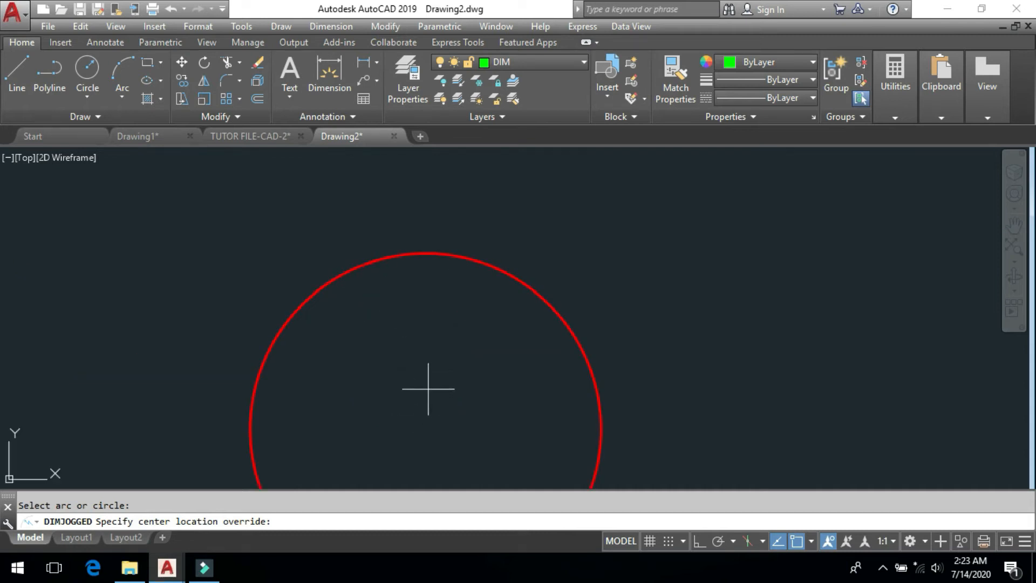
{"action": "left_click", "coordinate": [426, 386]}
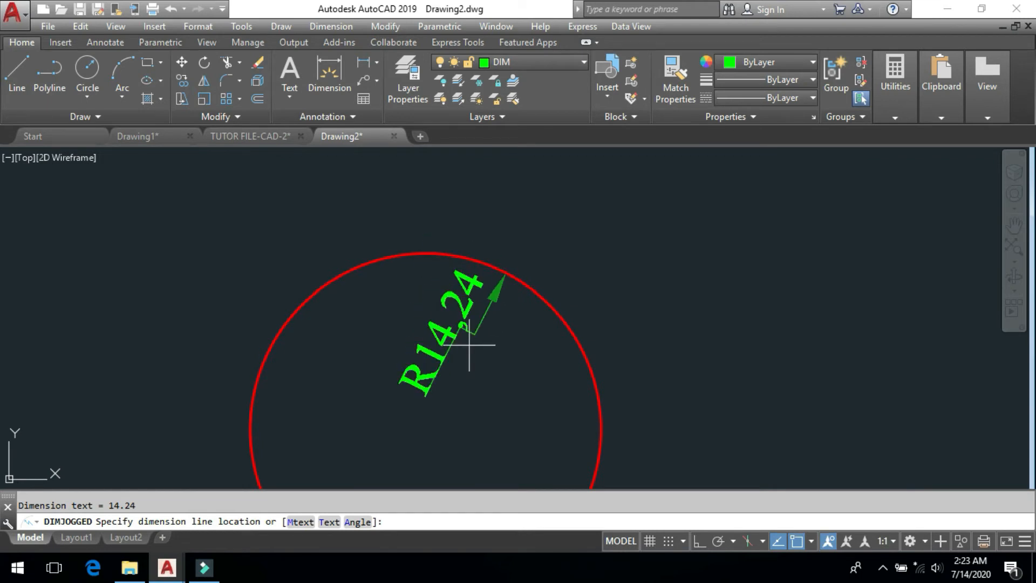
{"action": "scroll", "coordinate": [478, 313], "scroll_direction": "up", "scroll_amount": 3}
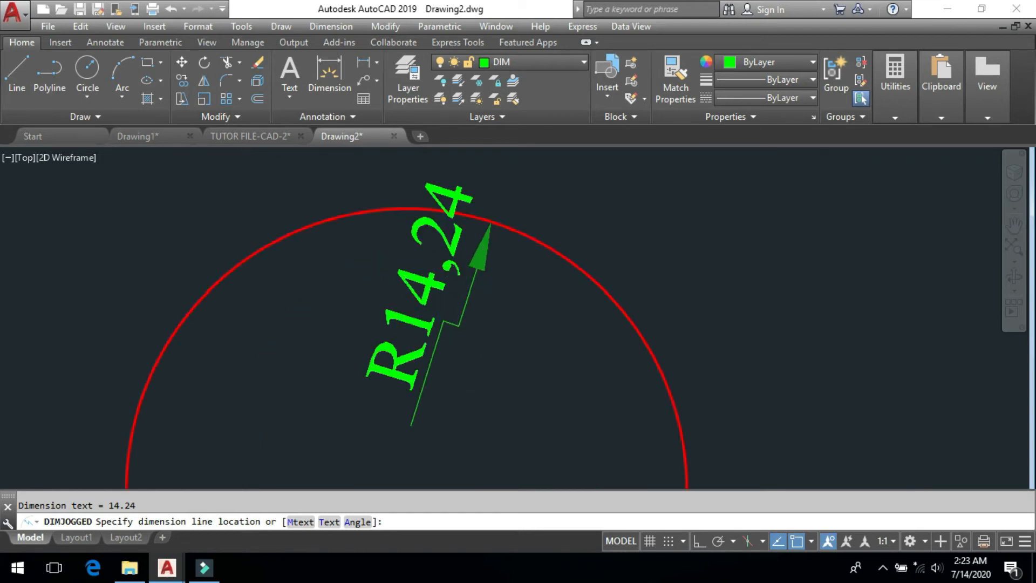
{"action": "left_click", "coordinate": [536, 438]}
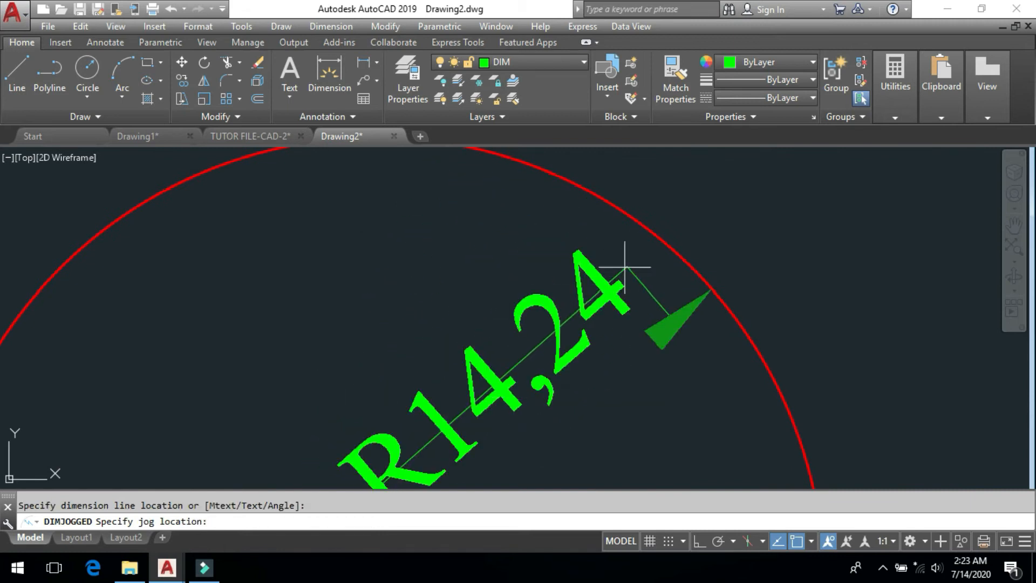
{"action": "left_click", "coordinate": [645, 298]}
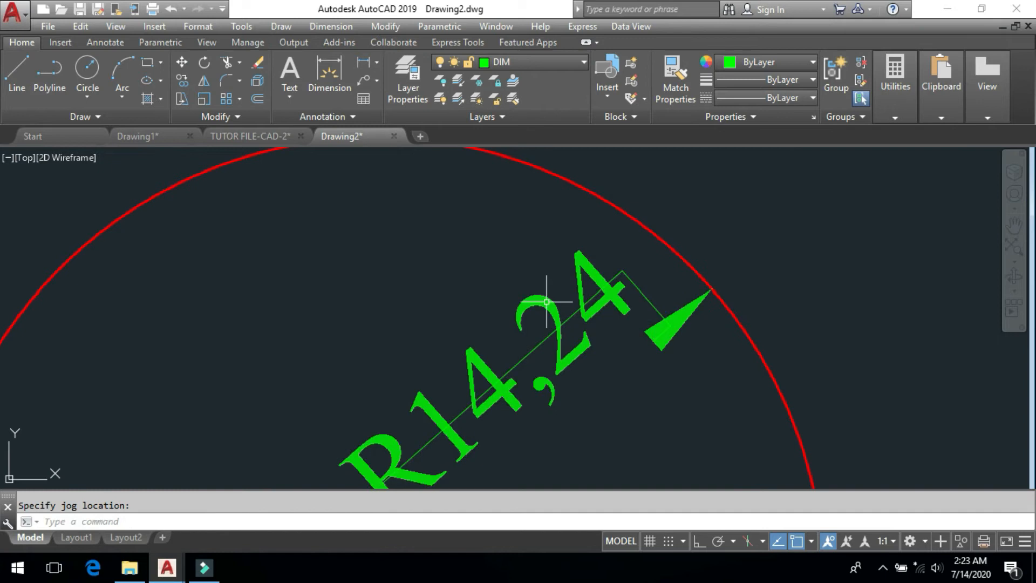
{"action": "scroll", "coordinate": [546, 302], "scroll_direction": "down", "scroll_amount": 4}
{"action": "scroll", "coordinate": [504, 366], "scroll_direction": "down", "scroll_amount": 3}
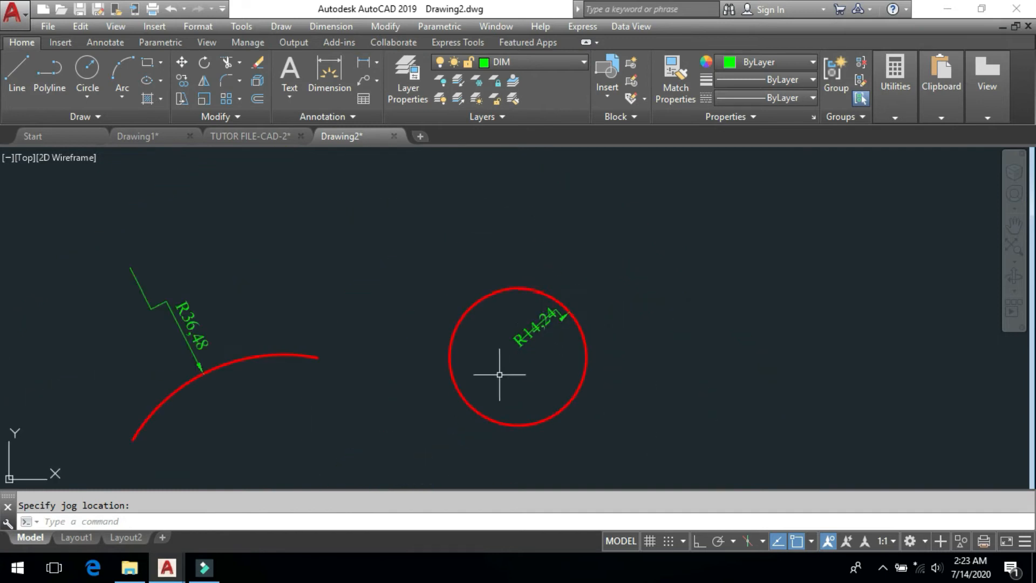
{"action": "middle_click_drag", "start_coordinate": [504, 366], "coordinate": [754, 370]}
{"action": "scroll", "coordinate": [486, 343], "scroll_direction": "up", "scroll_amount": 4}
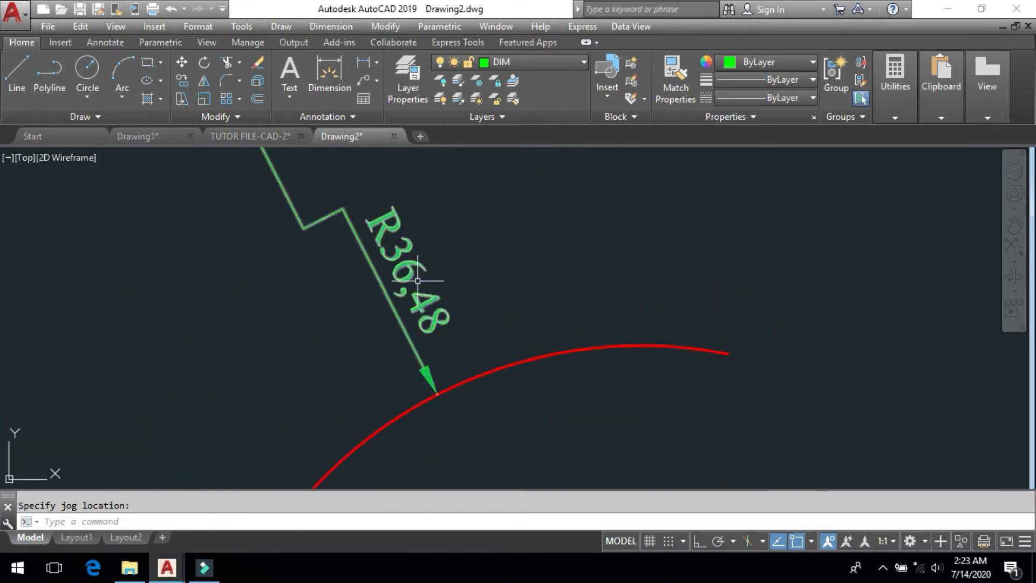
{"action": "scroll", "coordinate": [477, 284], "scroll_direction": "up", "scroll_amount": 1}
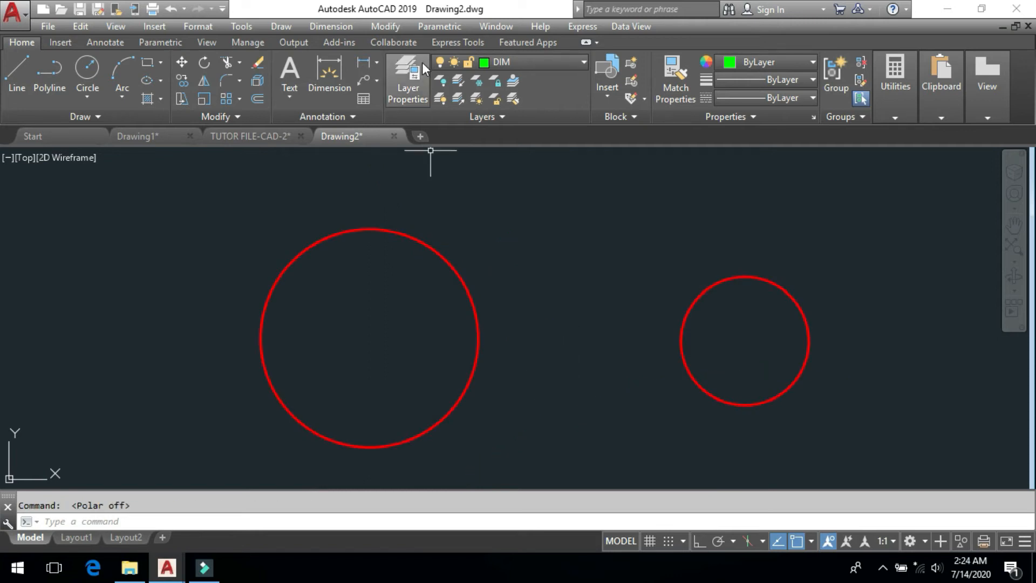
{"action": "left_click", "coordinate": [325, 28]}
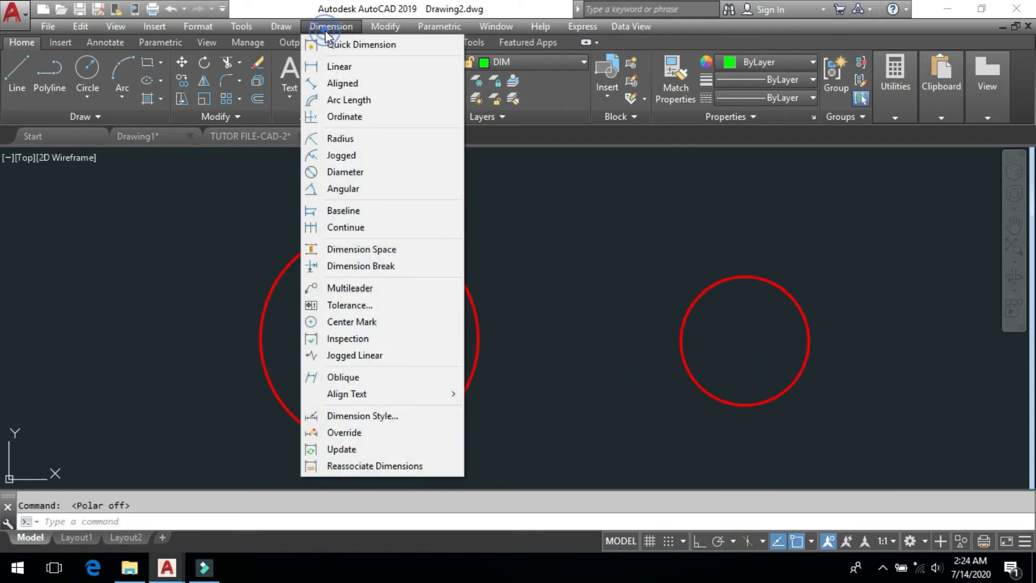
{"action": "left_click", "coordinate": [385, 319]}
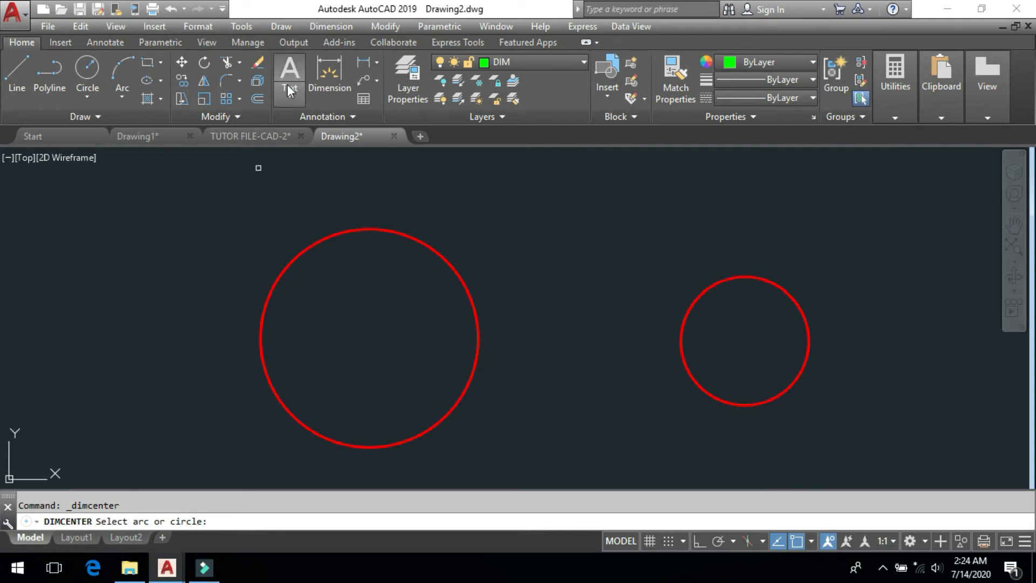
{"action": "key", "text": "Escape"}
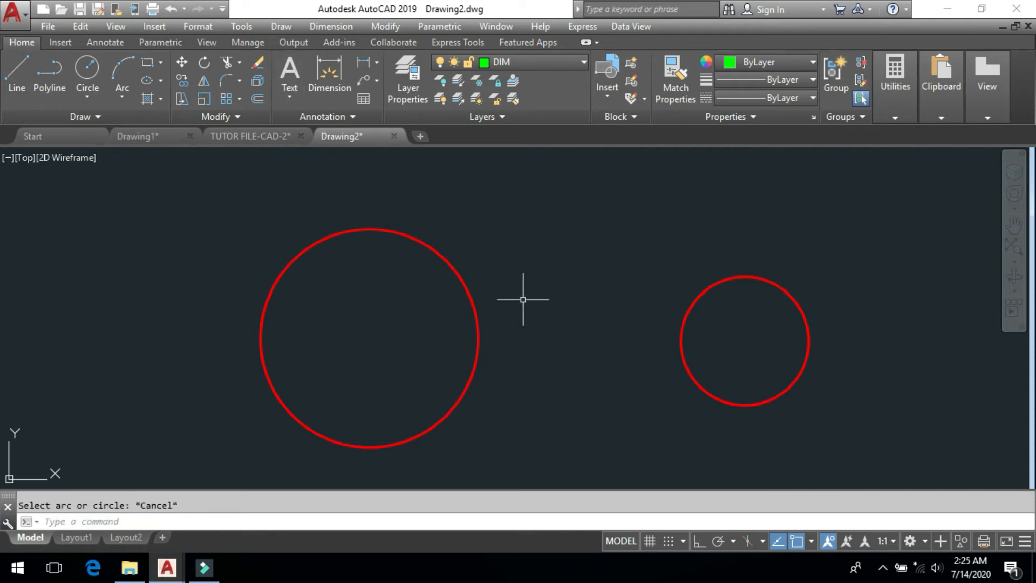
Add center marks to the larger red circle and the smaller red circle
{"action": "type", "text": "dce"}
{"action": "key", "text": "Return"}
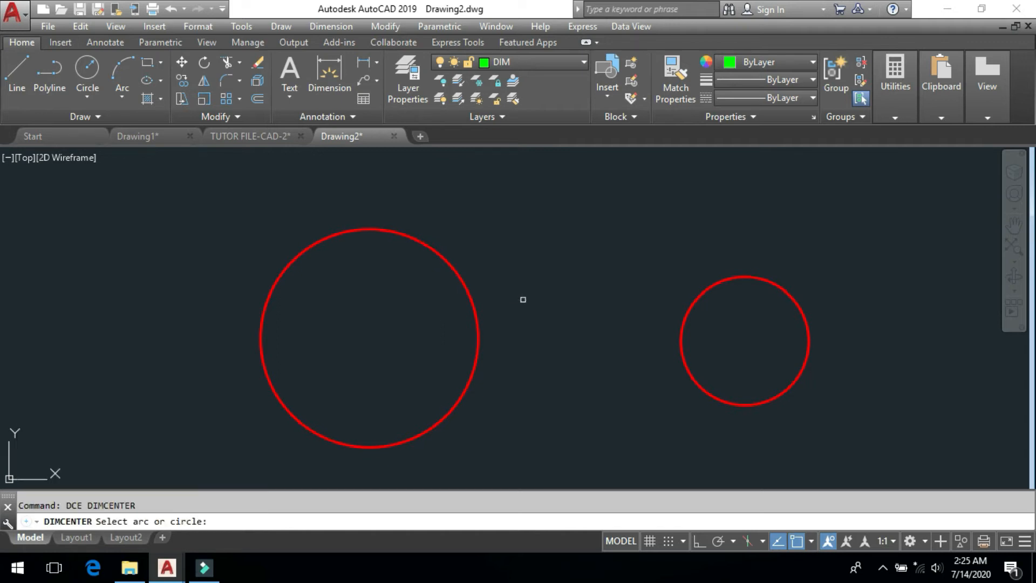
{"action": "left_click", "coordinate": [453, 271]}
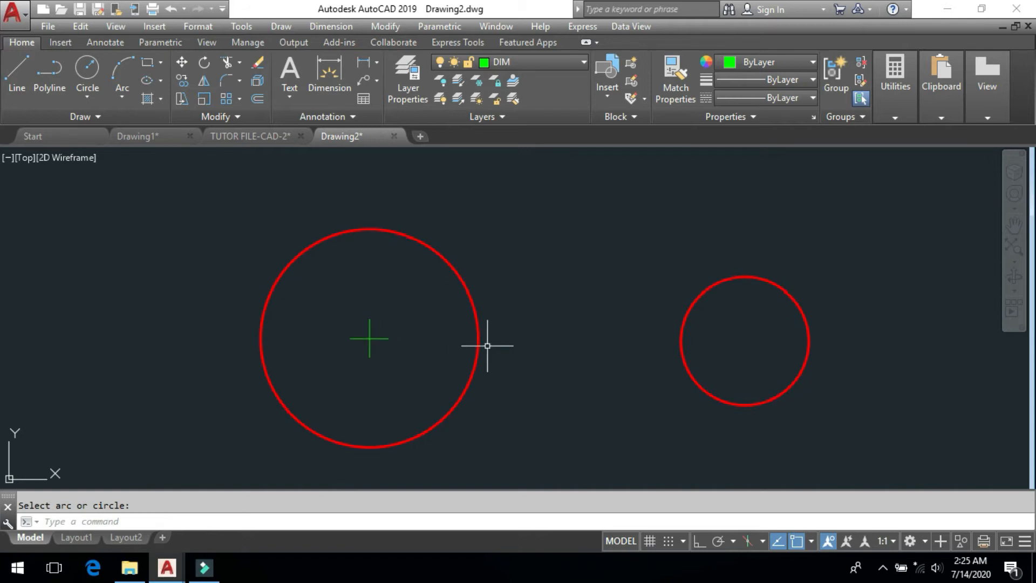
{"action": "key", "text": "Return"}
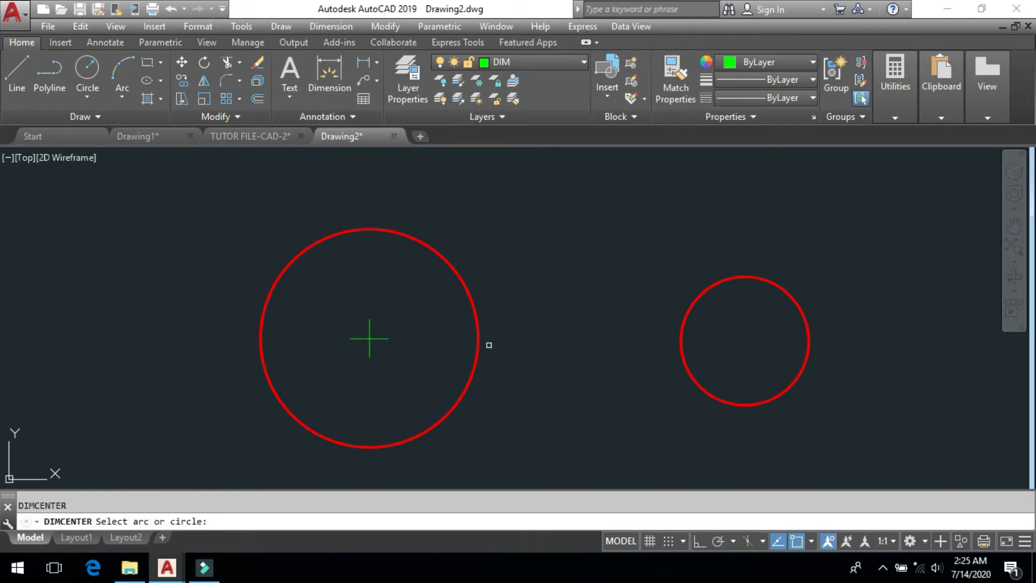
{"action": "left_click", "coordinate": [694, 296]}
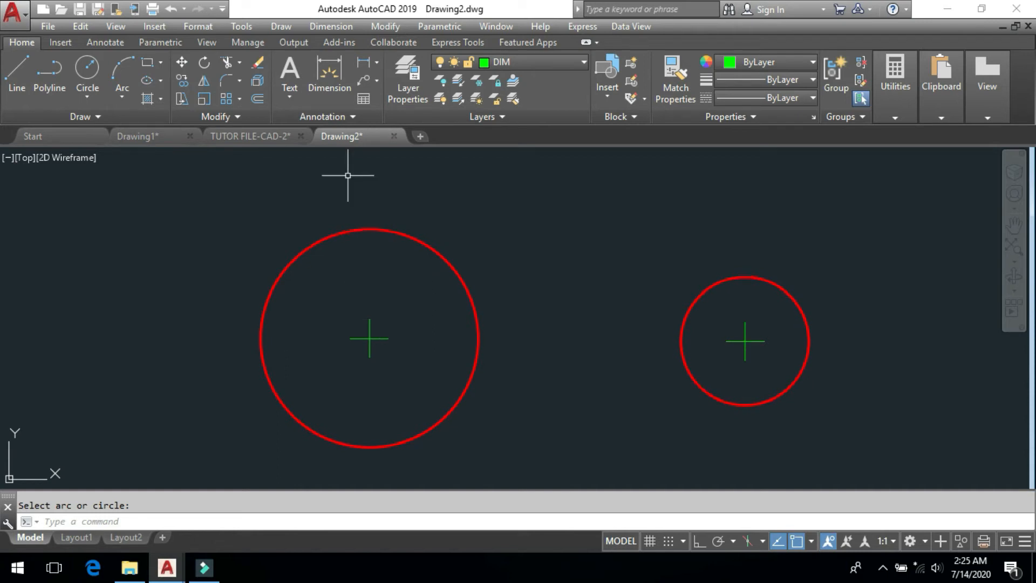
Modify the ISO-25 dimension style so that center marks are set to None
{"action": "left_click", "coordinate": [343, 29]}
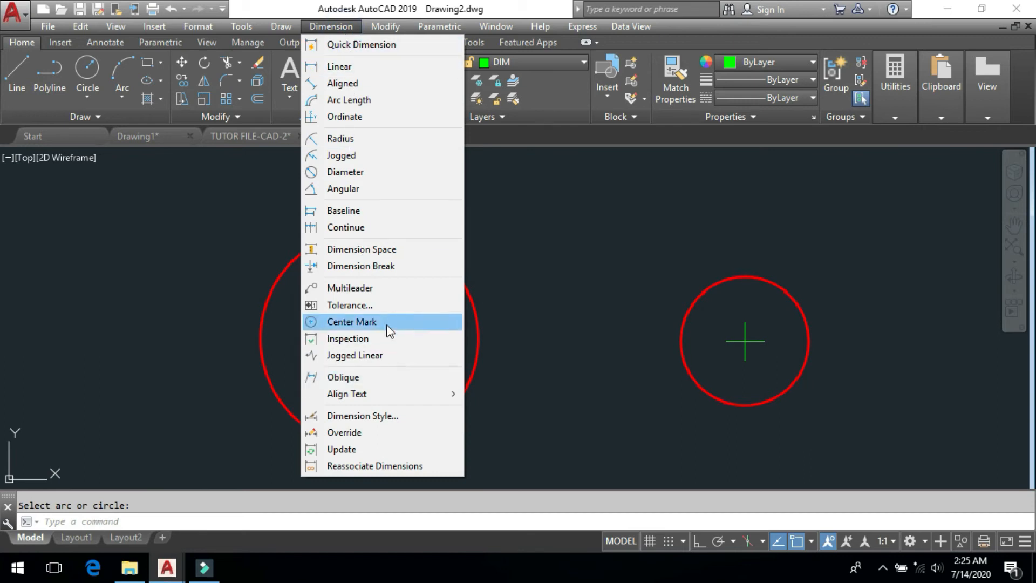
{"action": "left_click", "coordinate": [380, 416]}
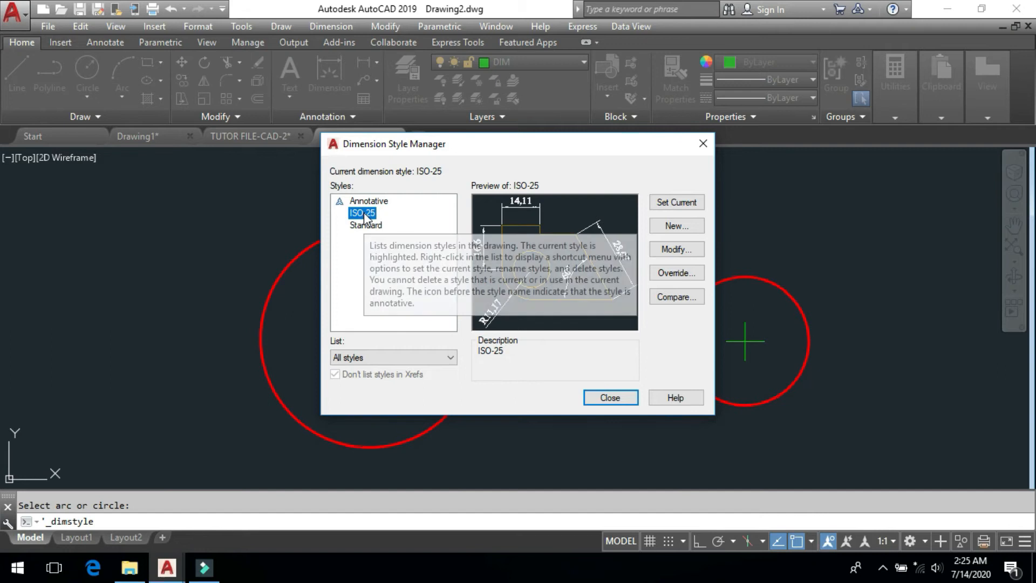
{"action": "left_click", "coordinate": [687, 253]}
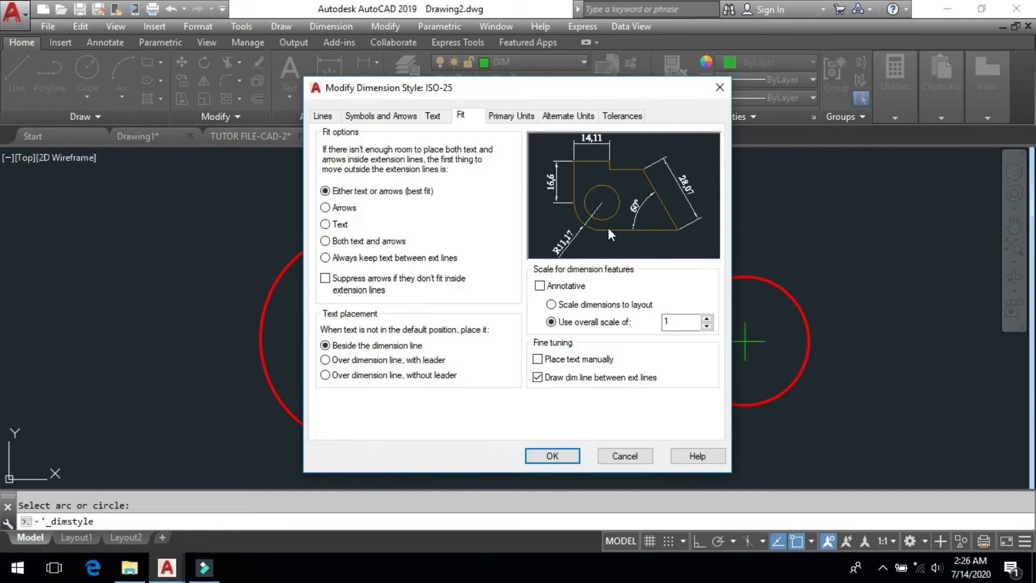
{"action": "left_click", "coordinate": [381, 116]}
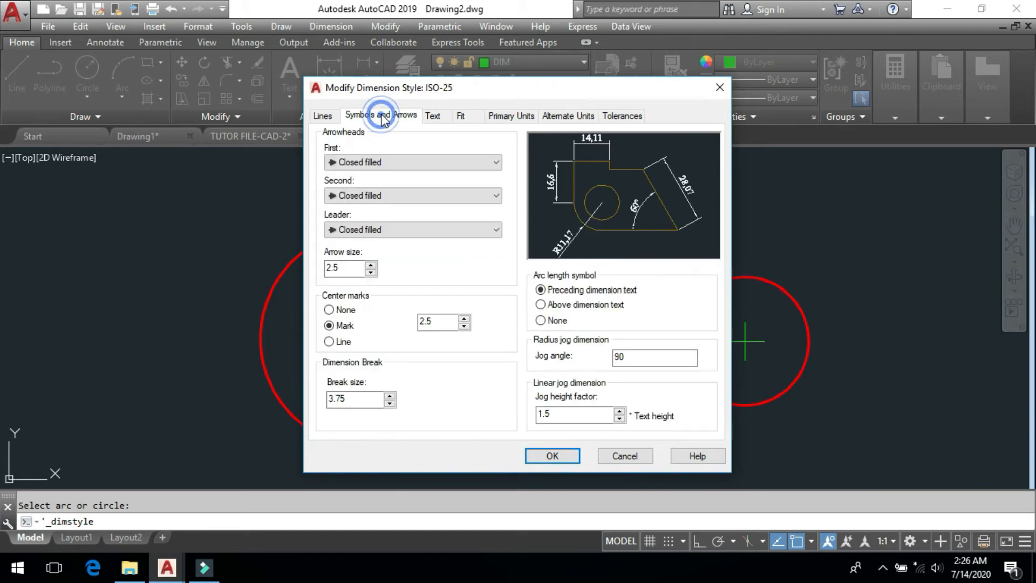
{"action": "left_click", "coordinate": [344, 312]}
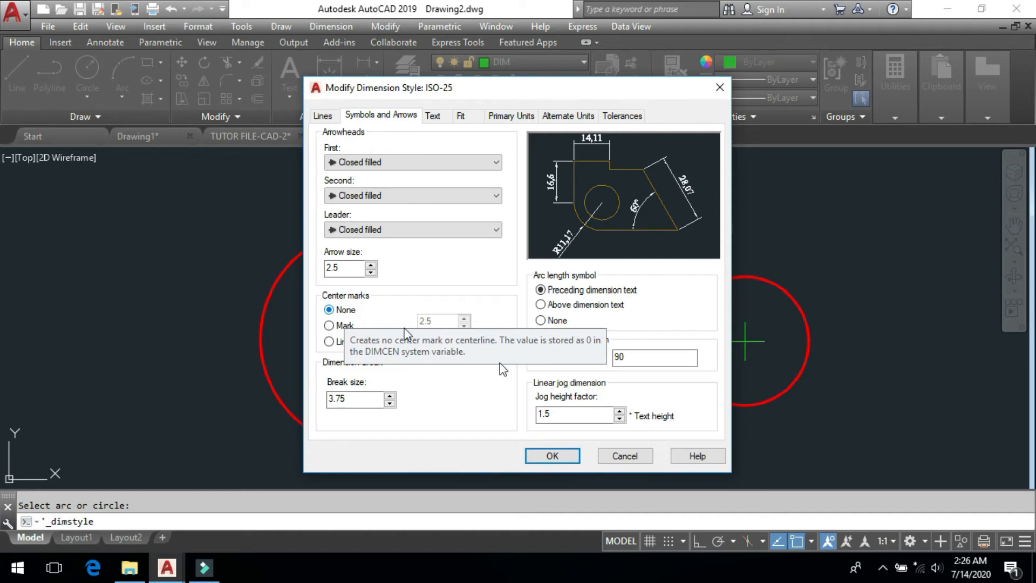
{"action": "left_click", "coordinate": [554, 455]}
{"action": "left_click", "coordinate": [606, 400]}
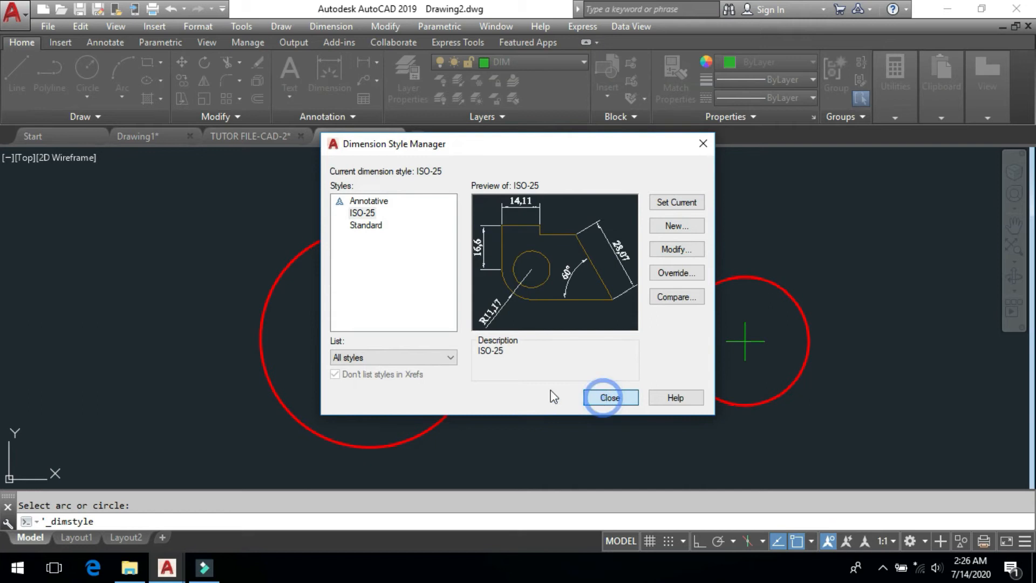
{"action": "left_click", "coordinate": [604, 400]}
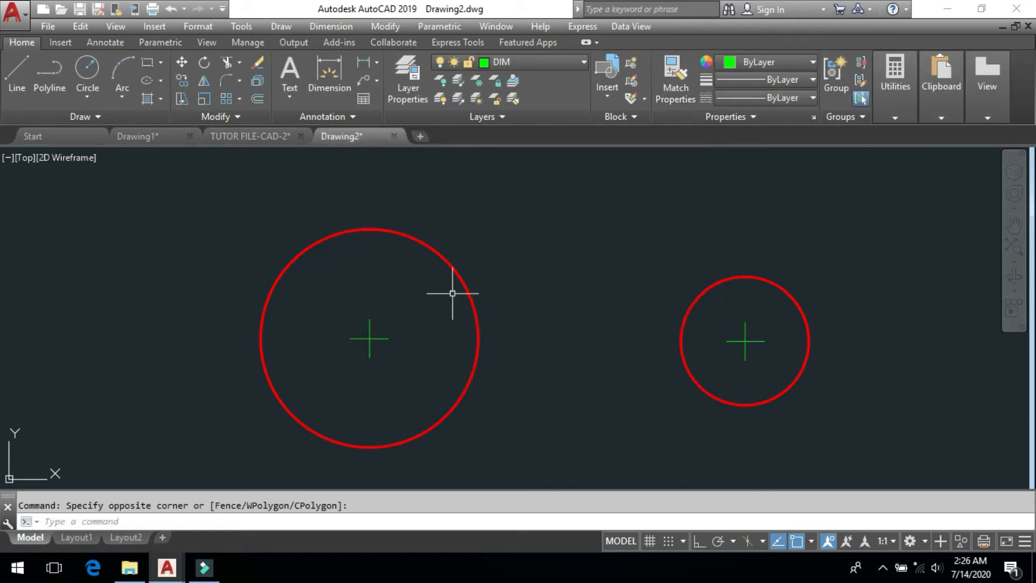
Erase the center mark inside the larger circle
{"action": "left_click", "coordinate": [423, 296]}
{"action": "left_click", "coordinate": [329, 376]}
{"action": "key", "text": "Delete"}
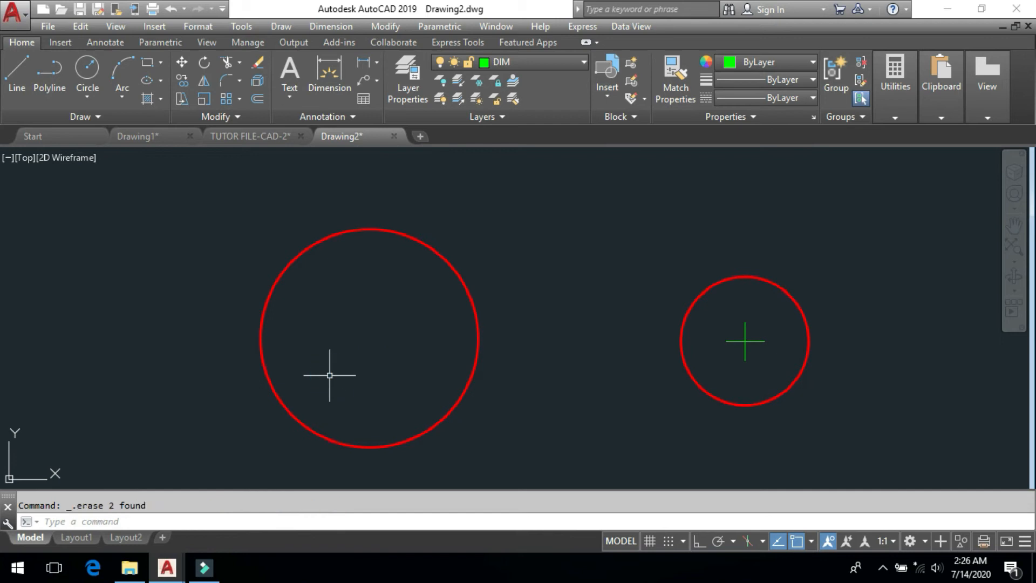
Erase the center mark inside the smaller circle and try to start a new center mark with the None setting
{"action": "left_click", "coordinate": [717, 310]}
{"action": "left_click", "coordinate": [782, 379]}
{"action": "key", "text": "Delete"}
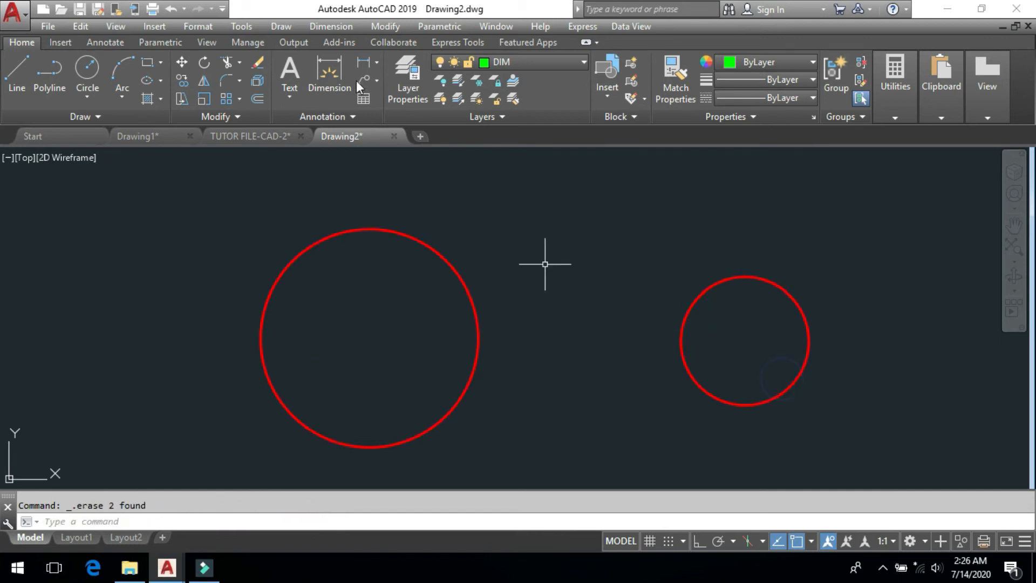
{"action": "left_click", "coordinate": [330, 25]}
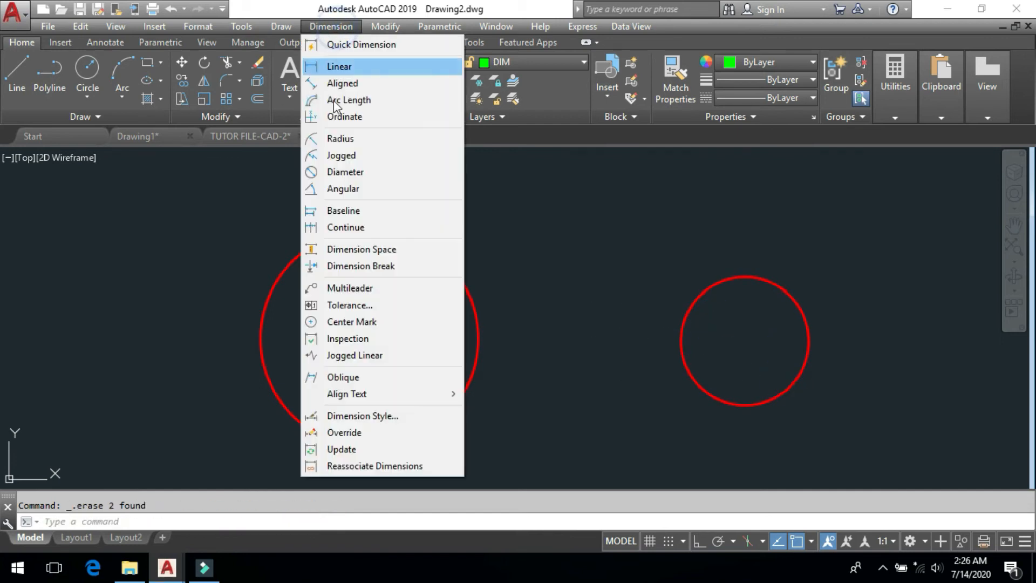
{"action": "left_click", "coordinate": [356, 321]}
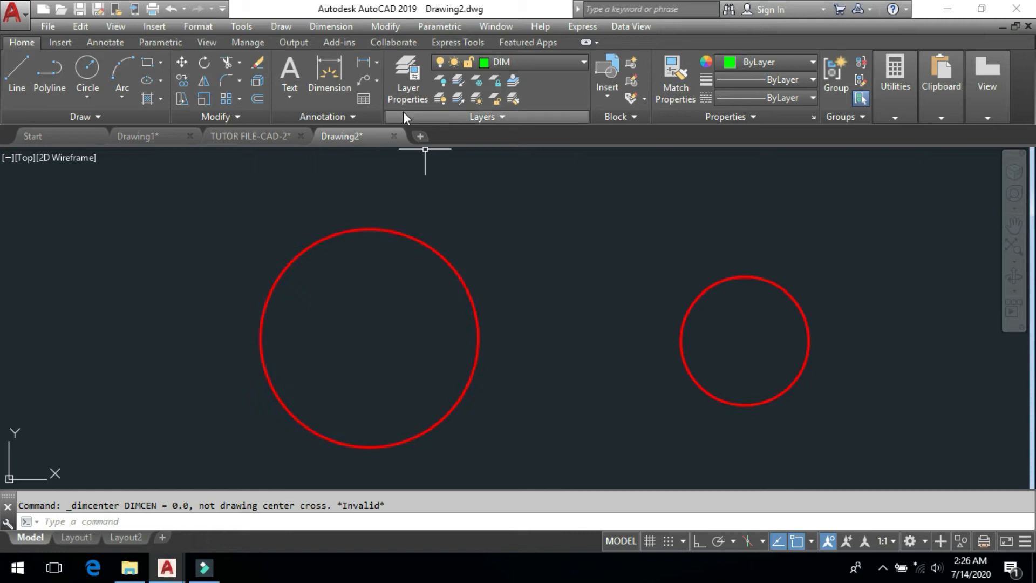
Modify the ISO-25 dimension style so that center marks are set to Line
{"action": "left_click", "coordinate": [345, 27]}
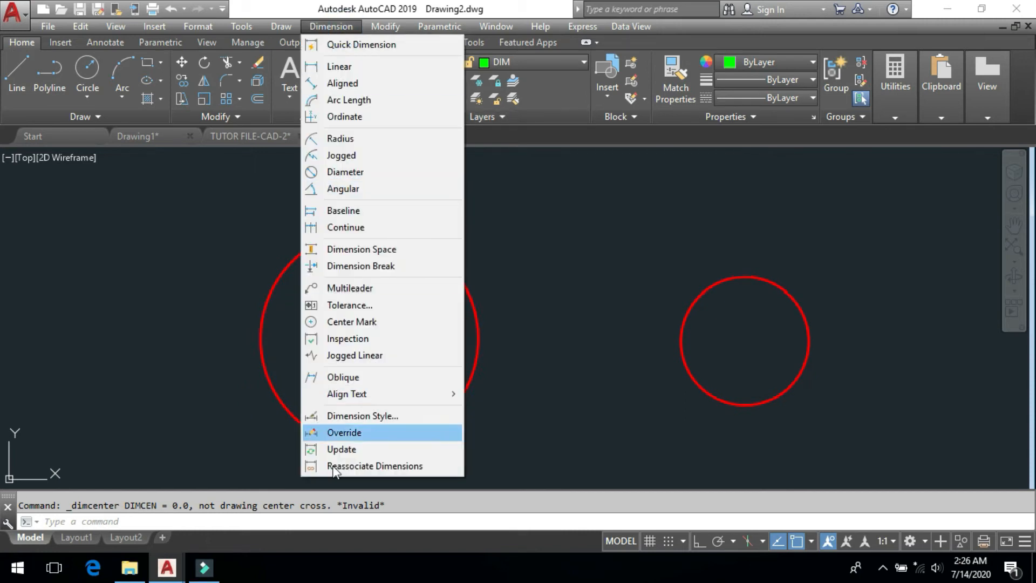
{"action": "left_click", "coordinate": [376, 416]}
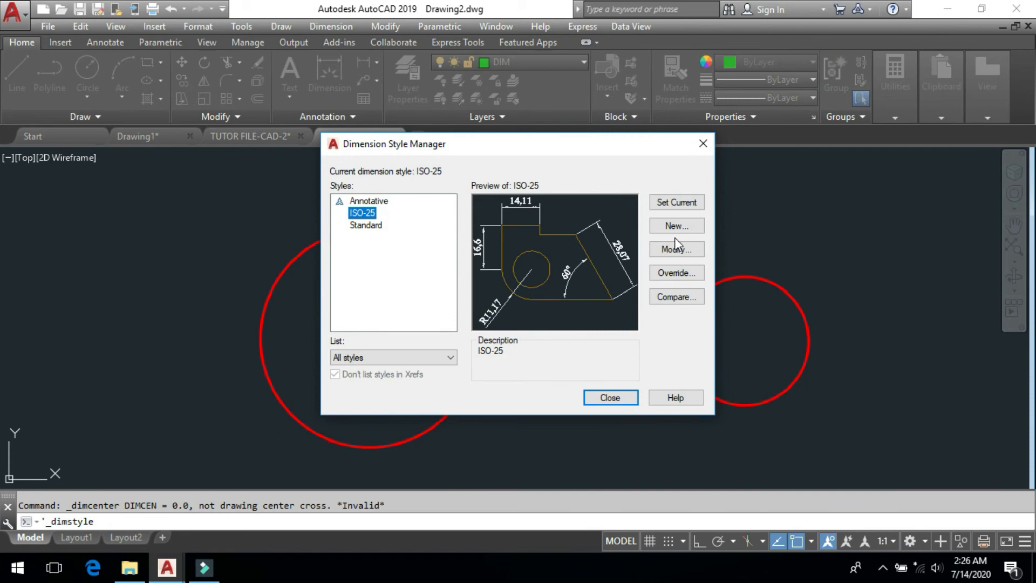
{"action": "left_click", "coordinate": [669, 250]}
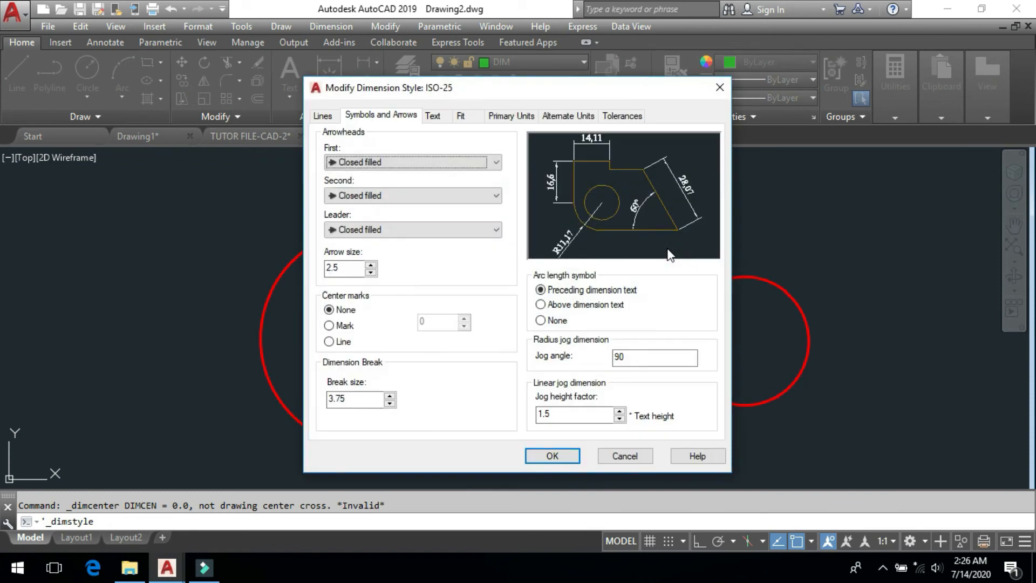
{"action": "left_click", "coordinate": [348, 327]}
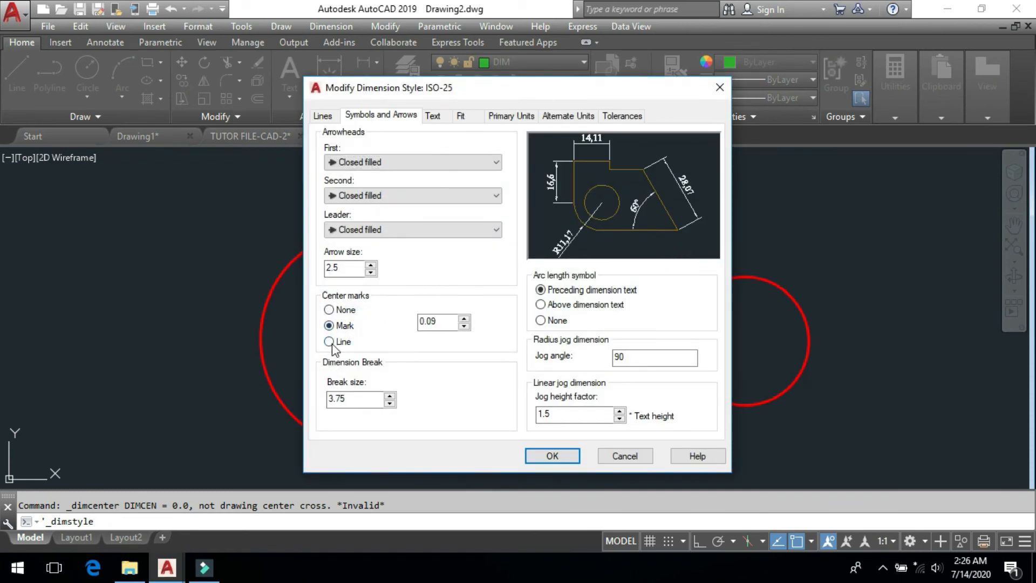
{"action": "left_click", "coordinate": [329, 341]}
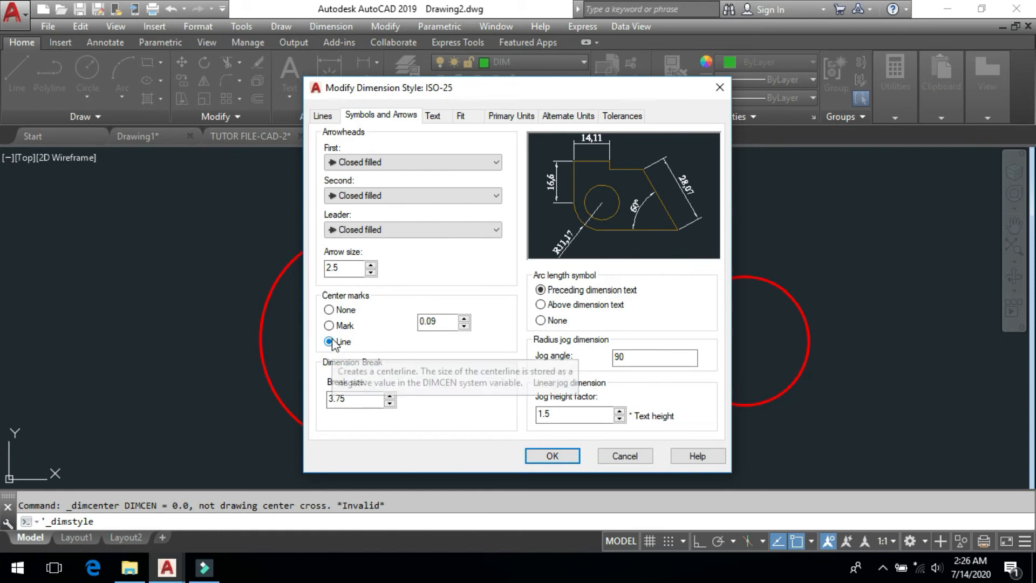
{"action": "left_click", "coordinate": [551, 456]}
{"action": "left_click", "coordinate": [598, 398]}
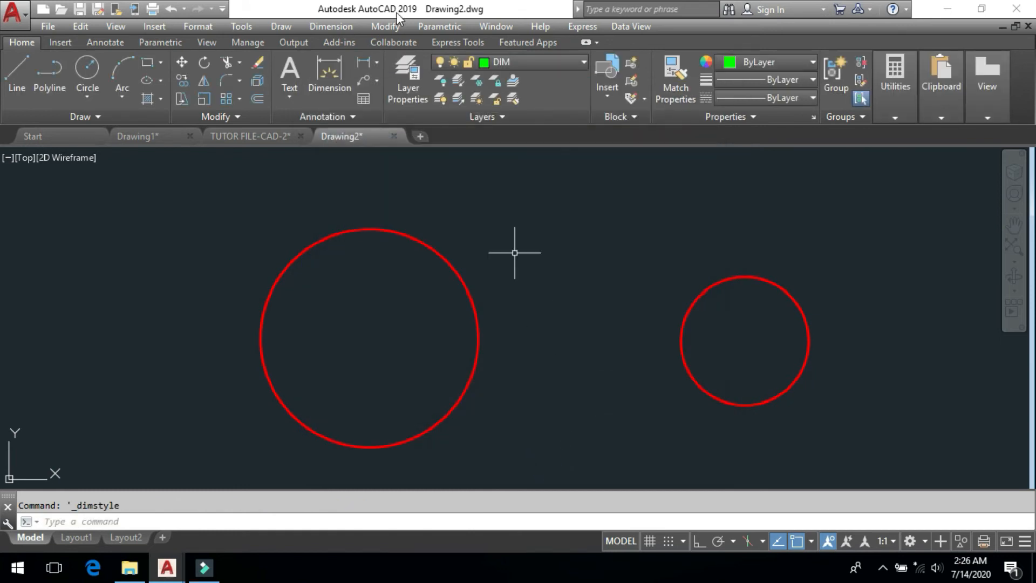
Add line-type center marks to the larger red circle and the smaller red circle
{"action": "left_click", "coordinate": [348, 27]}
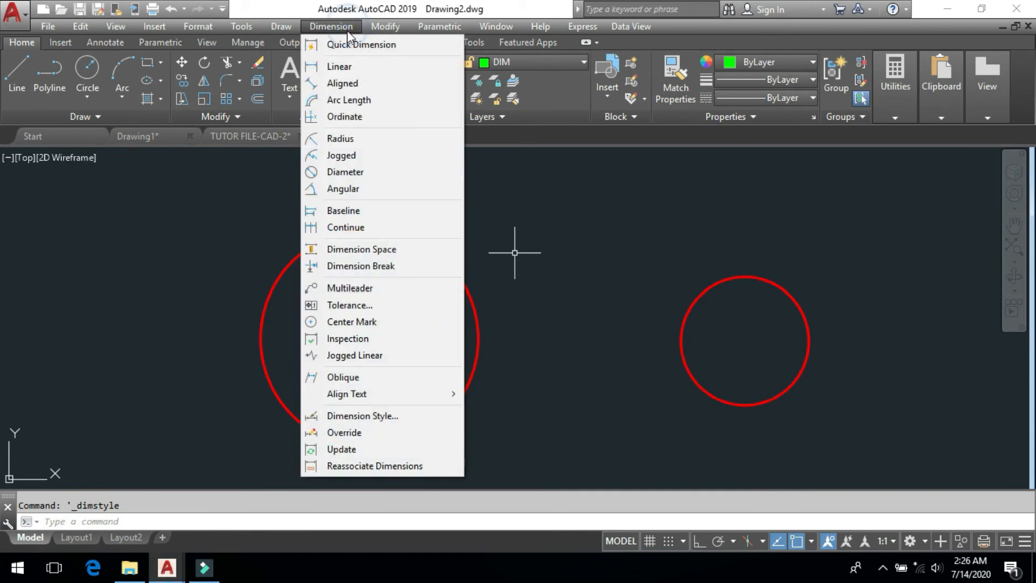
{"action": "left_click", "coordinate": [379, 322]}
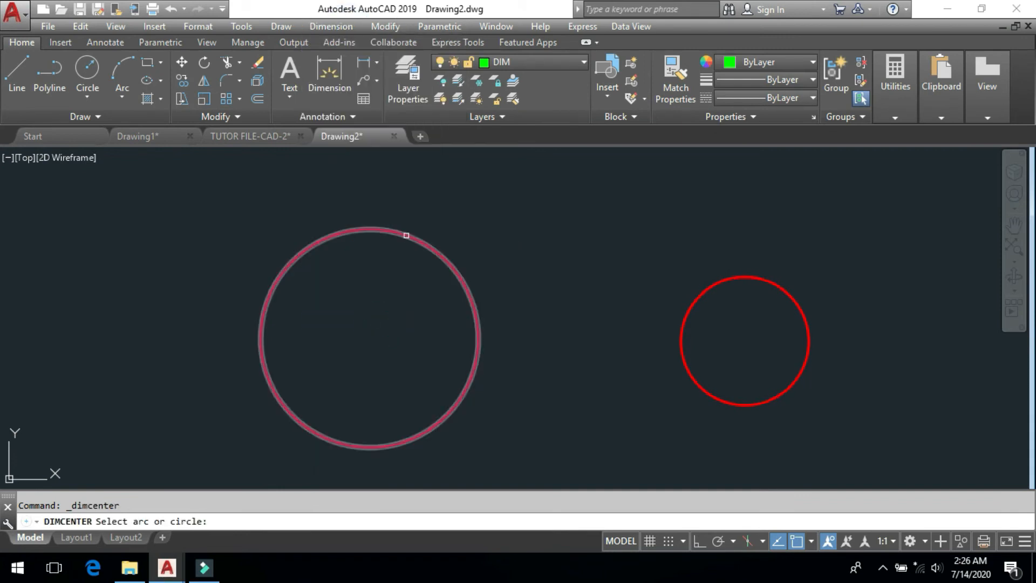
{"action": "left_click", "coordinate": [406, 235]}
{"action": "scroll", "coordinate": [359, 346], "scroll_direction": "up", "scroll_amount": 3}
{"action": "scroll", "coordinate": [377, 326], "scroll_direction": "up", "scroll_amount": 5}
{"action": "scroll", "coordinate": [432, 314], "scroll_direction": "down", "scroll_amount": 5}
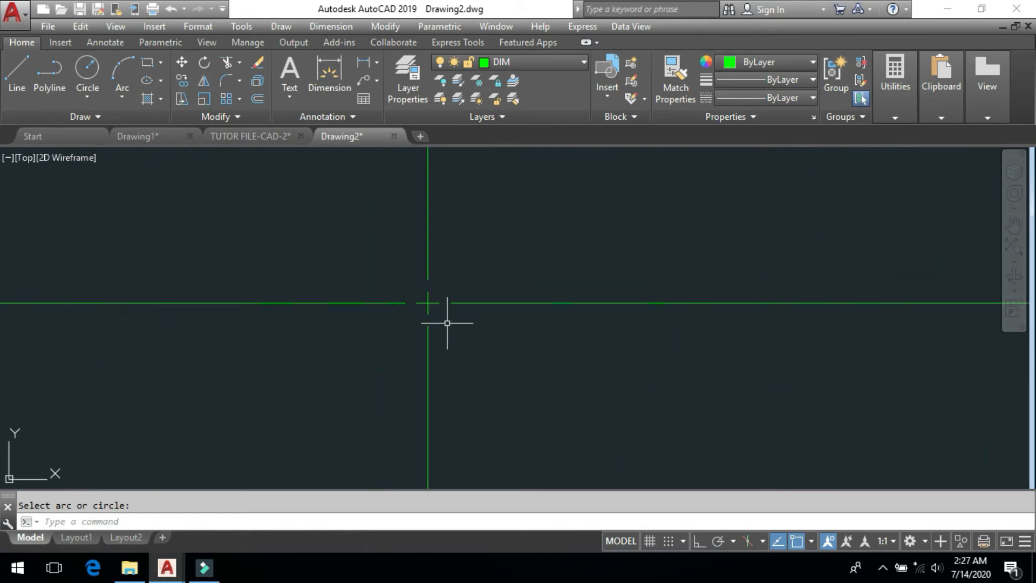
{"action": "scroll", "coordinate": [432, 315], "scroll_direction": "down", "scroll_amount": 5}
{"action": "middle_click_drag", "start_coordinate": [614, 337], "coordinate": [485, 346]}
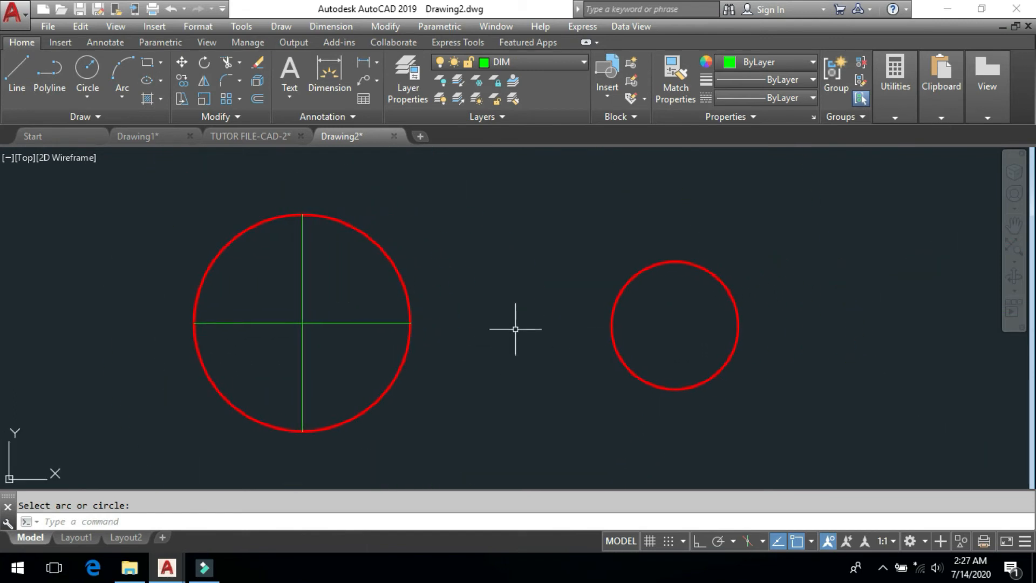
{"action": "key", "text": "Return"}
{"action": "left_click", "coordinate": [625, 270]}
Erase the center lines from the smaller circle and the larger circle
{"action": "mouse_move", "coordinate": [697, 306]}
{"action": "left_mouse_down"}
{"action": "mouse_move", "coordinate": [655, 347]}
{"action": "mouse_move", "coordinate": [633, 331]}
{"action": "left_mouse_up"}
{"action": "key", "text": "Delete"}
{"action": "left_click", "coordinate": [694, 303]}
{"action": "left_click", "coordinate": [654, 327]}
{"action": "key", "text": "Delete"}
{"action": "left_click", "coordinate": [370, 294]}
{"action": "left_click", "coordinate": [266, 354]}
{"action": "key", "text": "Delete"}
Modify the ISO-25 dimension style so that the center mark size is 2
{"action": "type", "text": "d"}
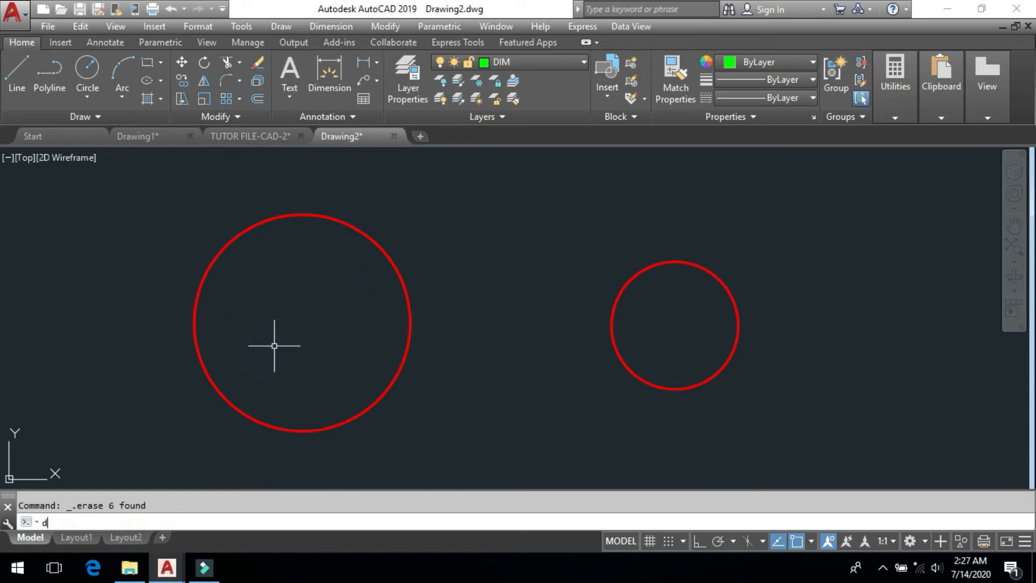
{"action": "key", "text": "Return"}
{"action": "left_click", "coordinate": [659, 252]}
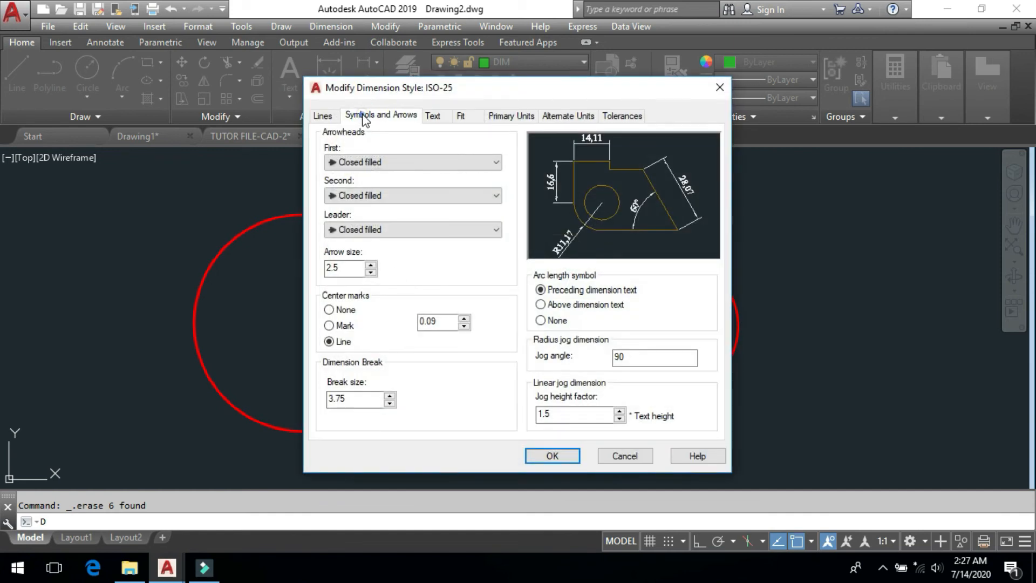
{"action": "left_click_drag", "start_coordinate": [444, 320], "coordinate": [397, 320]}
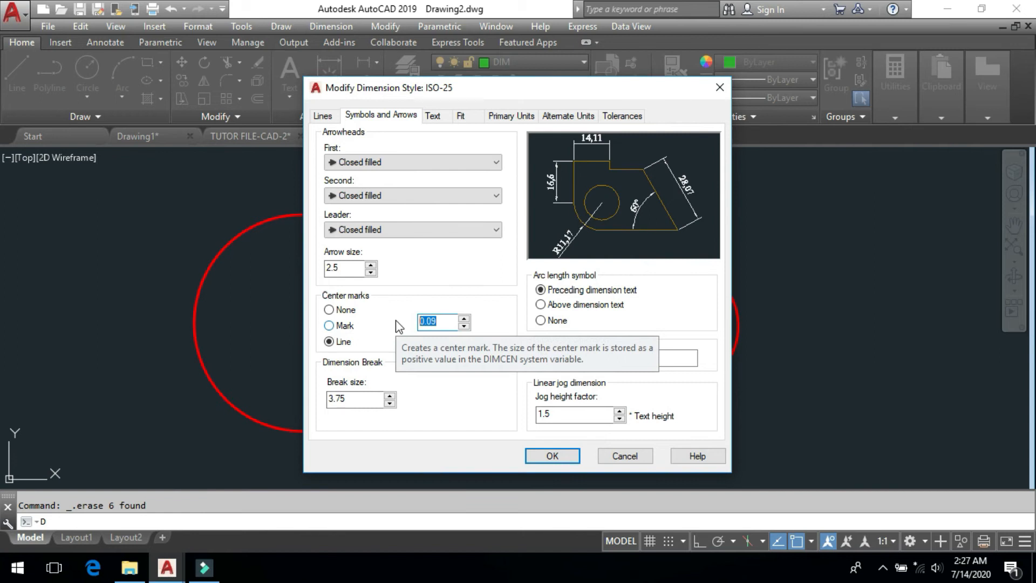
{"action": "type", "text": "2"}
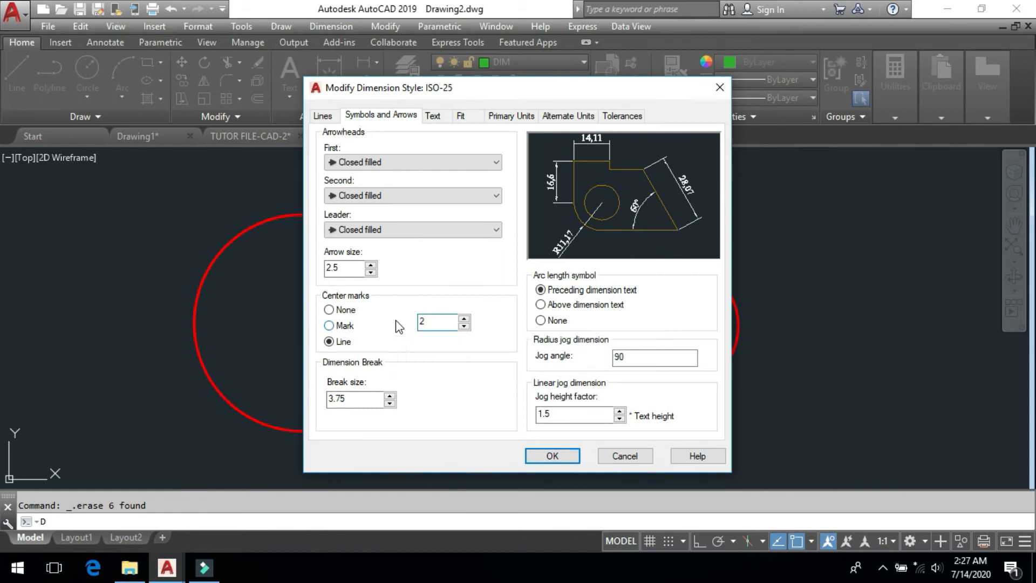
{"action": "left_click", "coordinate": [555, 456]}
{"action": "left_click", "coordinate": [597, 399]}
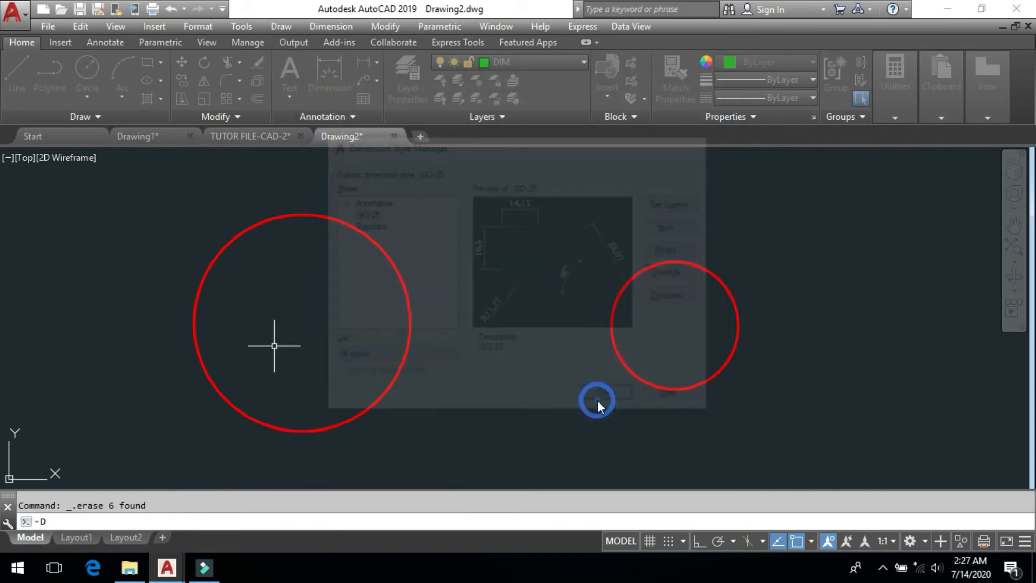
Add center marks with extended center lines to the smaller circle and the larger circle
{"action": "left_click", "coordinate": [336, 26]}
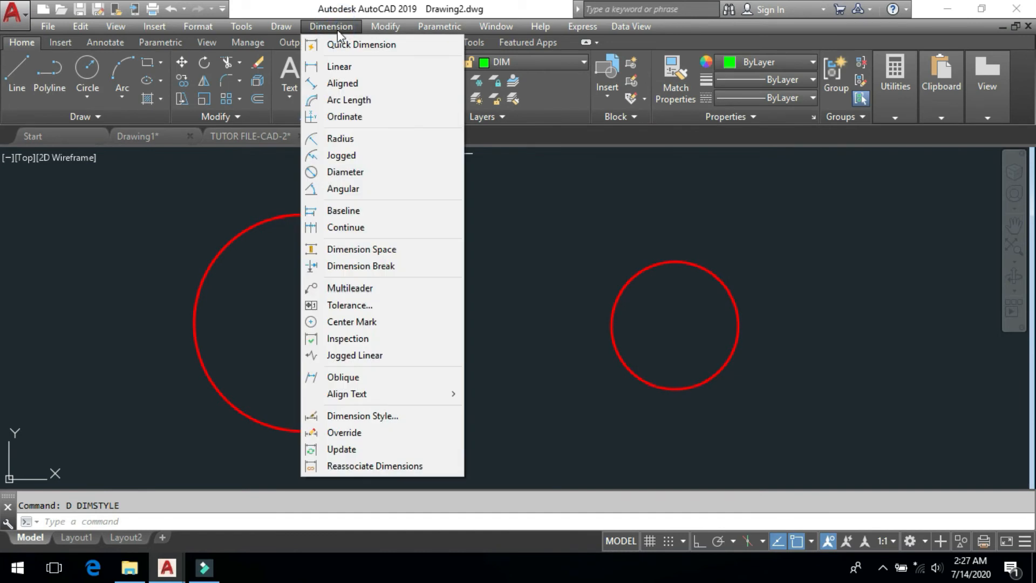
{"action": "left_click", "coordinate": [390, 322]}
{"action": "left_click", "coordinate": [654, 266]}
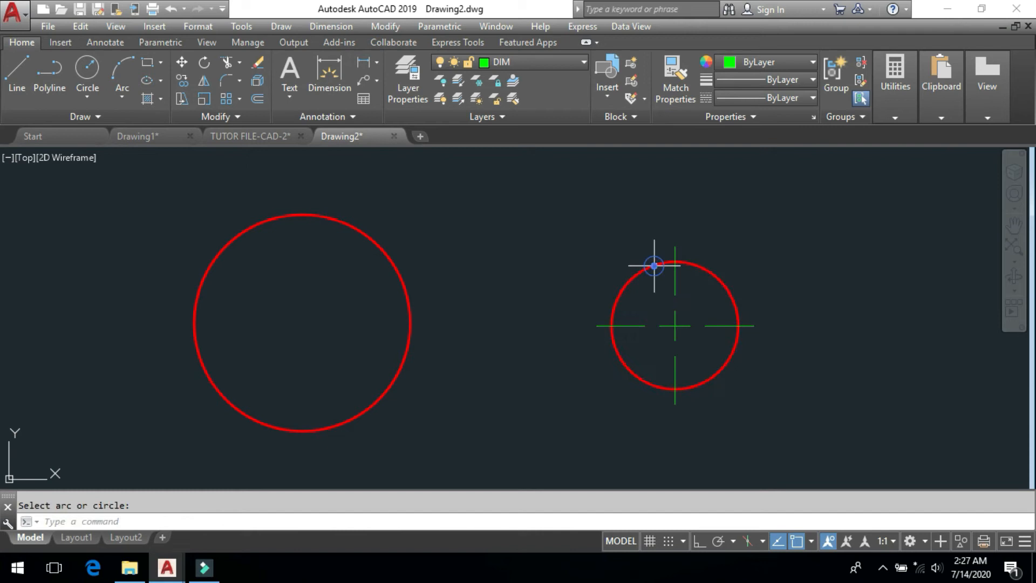
{"action": "middle_click_drag", "start_coordinate": [659, 340], "coordinate": [603, 339]}
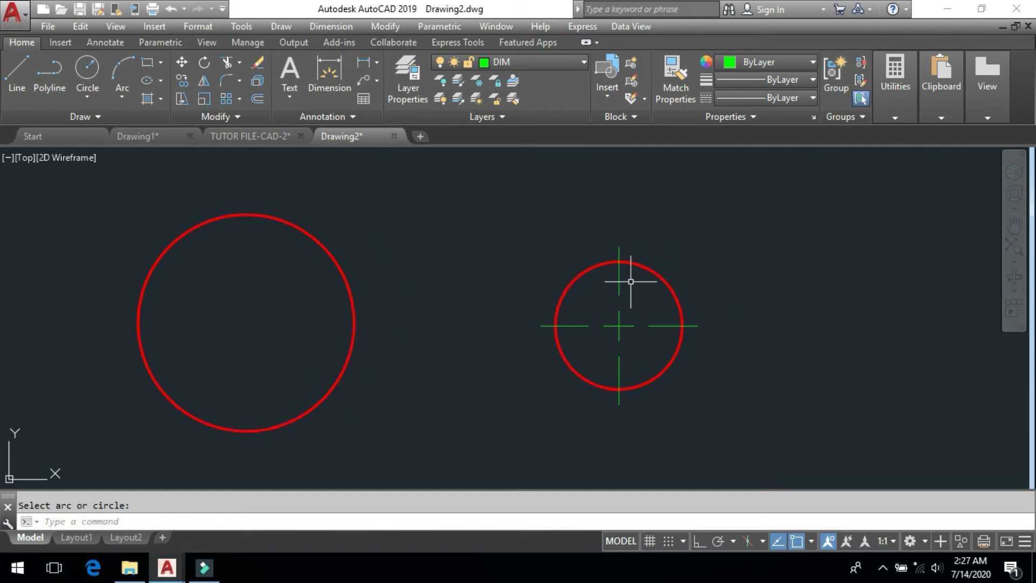
{"action": "mouse_move", "coordinate": [476, 346]}
{"action": "middle_mouse_down"}
{"action": "mouse_move", "coordinate": [520, 342]}
{"action": "mouse_move", "coordinate": [485, 340]}
{"action": "middle_mouse_up"}
{"action": "key", "text": "Return"}
{"action": "left_click", "coordinate": [416, 318]}
{"action": "left_click", "coordinate": [334, 25]}
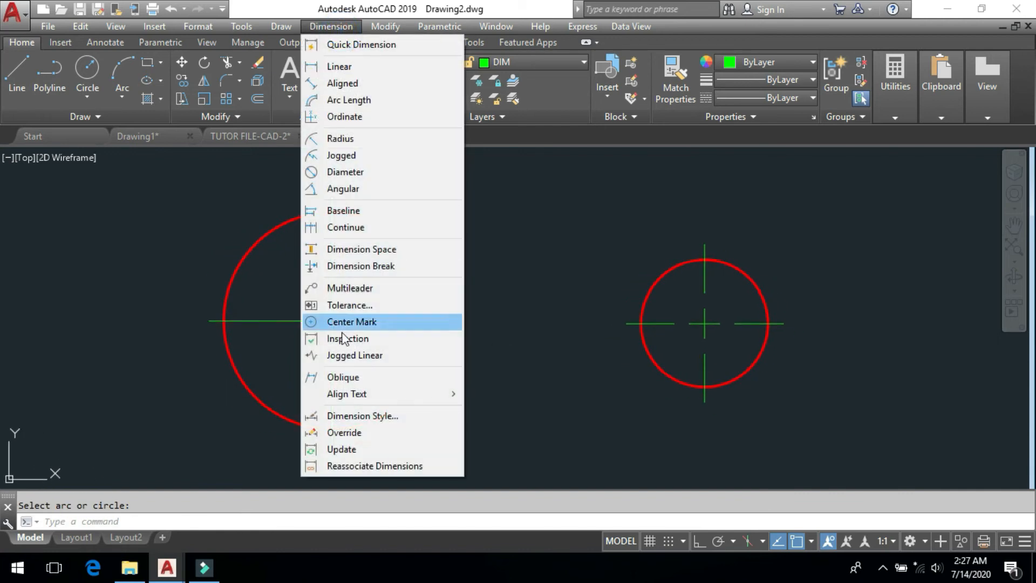
{"action": "left_click", "coordinate": [555, 231]}
{"action": "left_click", "coordinate": [503, 281]}
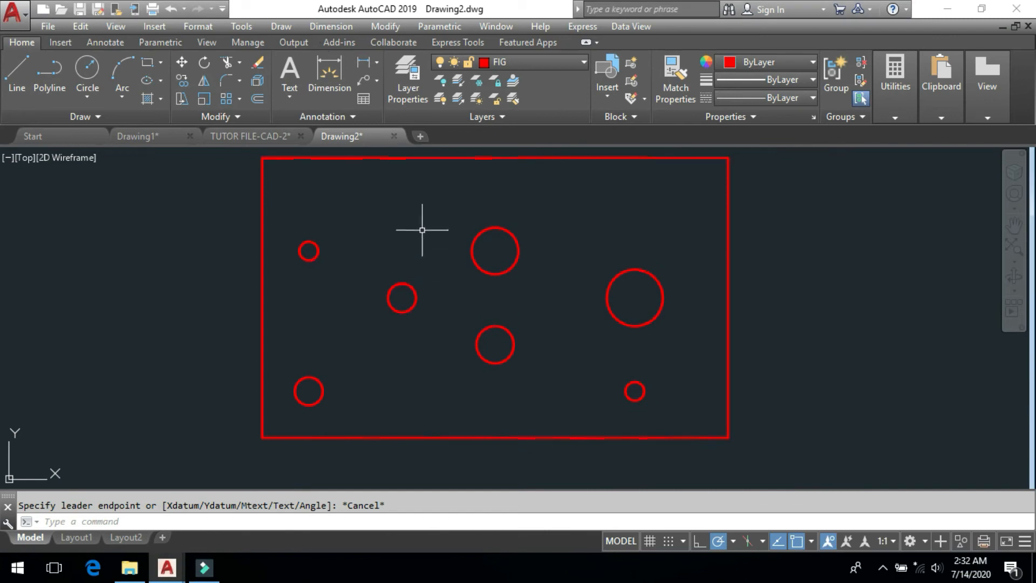
{"action": "left_click", "coordinate": [335, 26]}
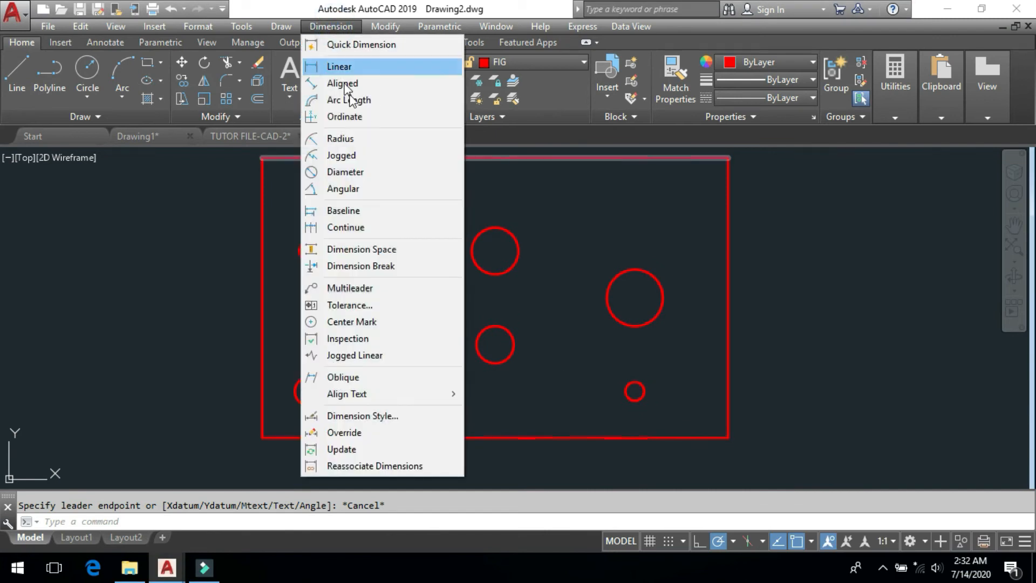
{"action": "left_click", "coordinate": [344, 117]}
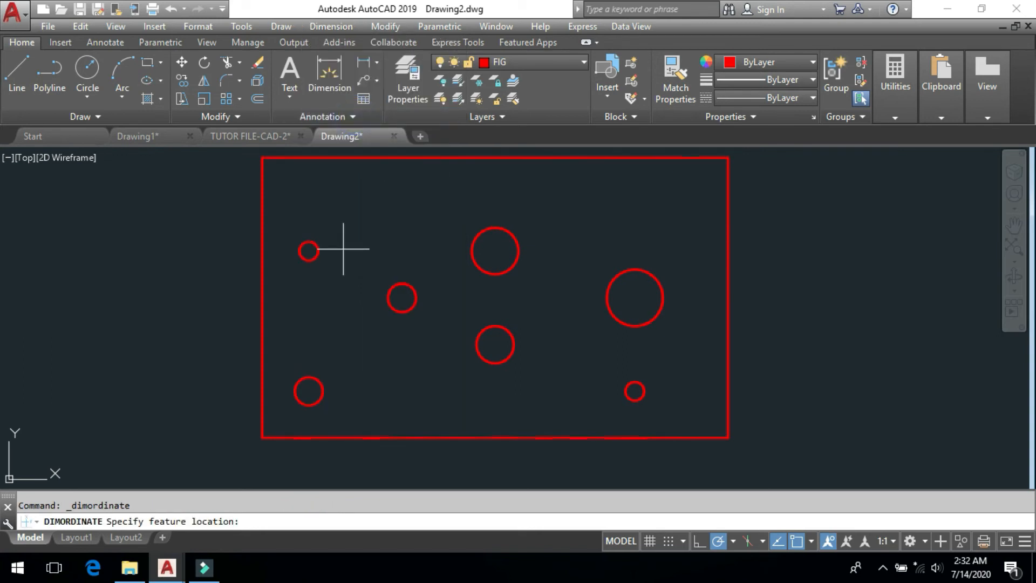
{"action": "key", "text": "Escape"}
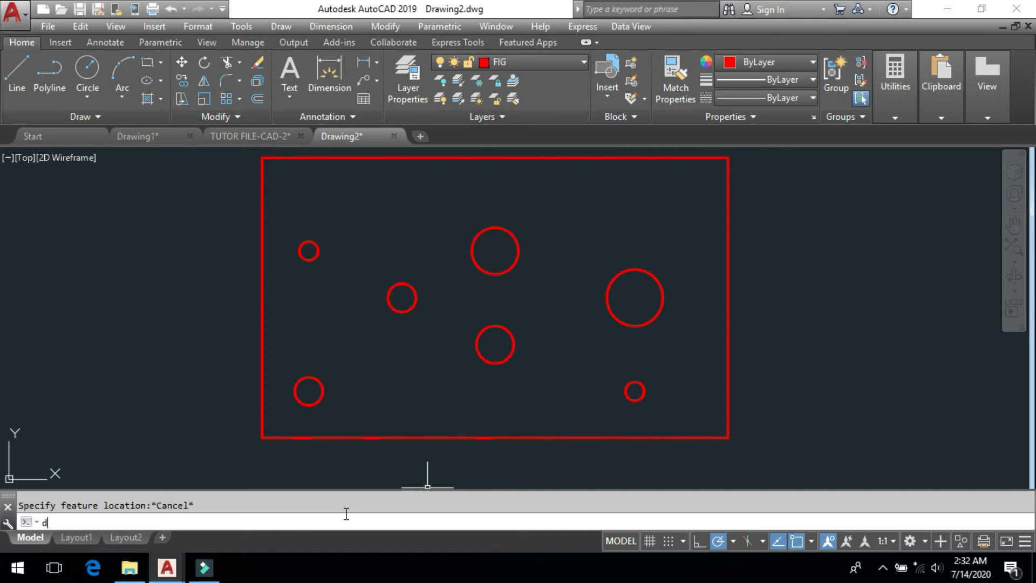
With object snap tracking and polar off and ortho on, add an ordinate dimension at the rectangle's lower-left corner, its leader about 10 units straight down
{"action": "type", "text": "dor"}
{"action": "key", "text": "Return"}
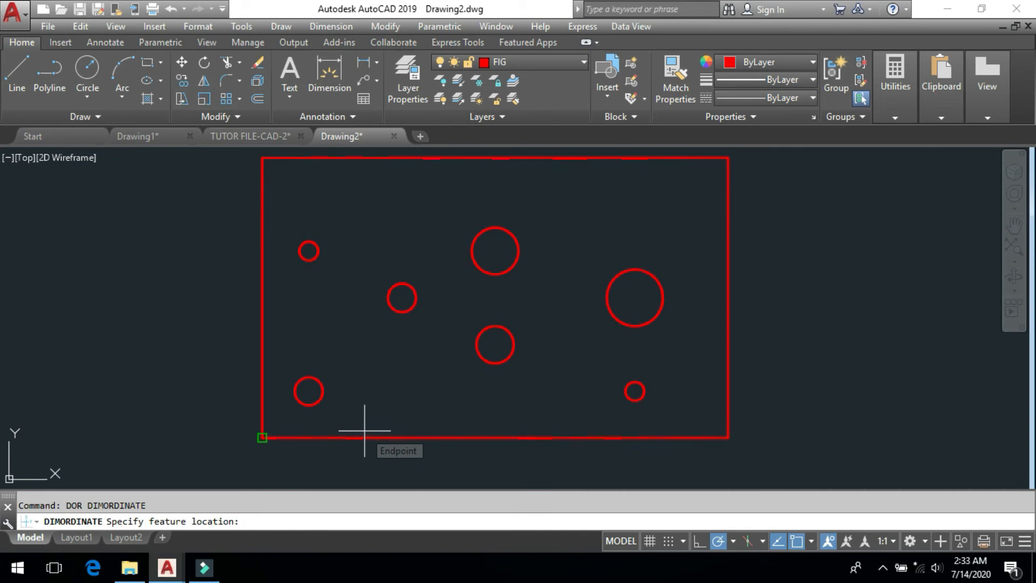
{"action": "scroll", "coordinate": [409, 370], "scroll_direction": "down", "scroll_amount": 2}
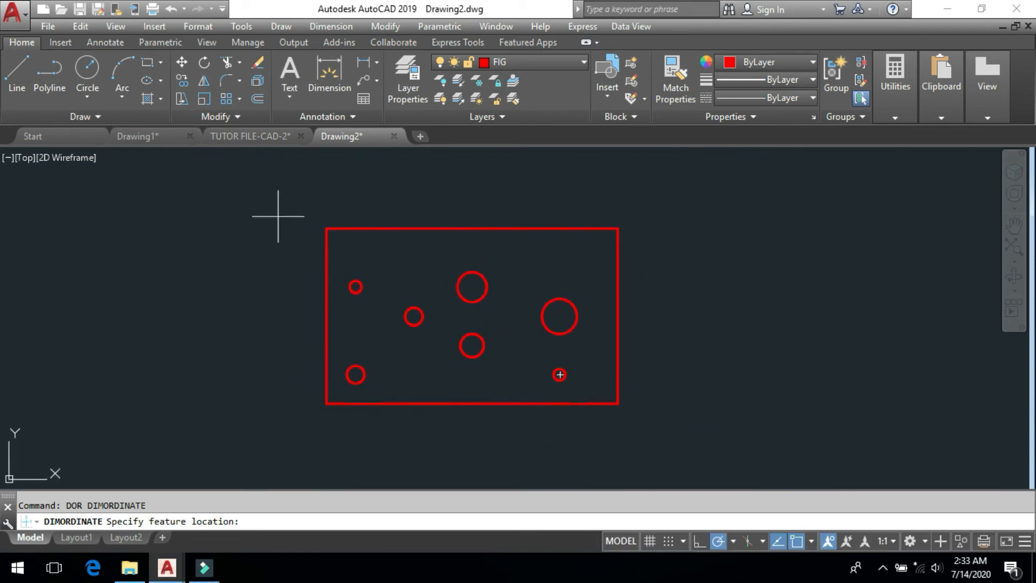
{"action": "scroll", "coordinate": [372, 378], "scroll_direction": "up", "scroll_amount": 2}
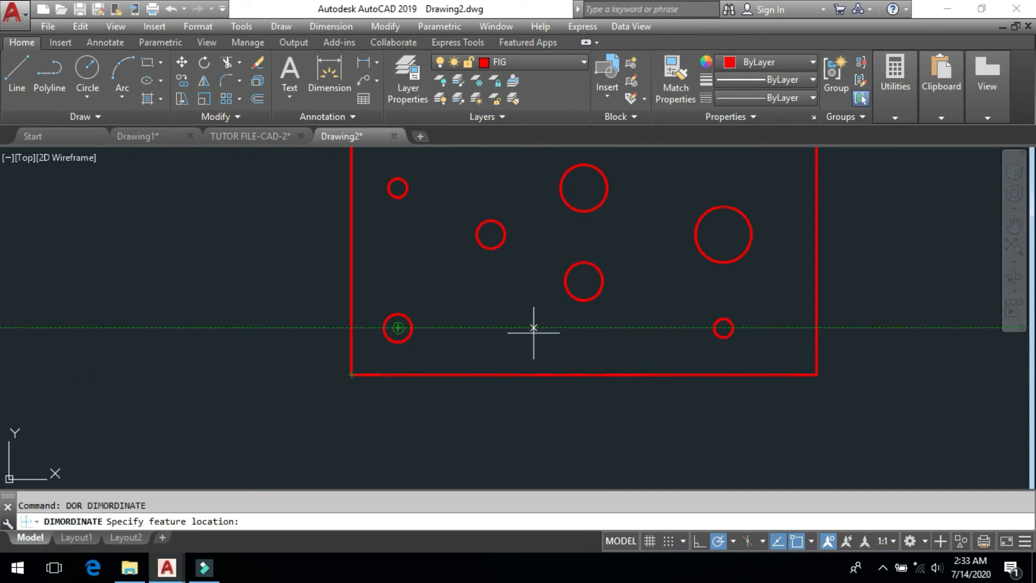
{"action": "left_click", "coordinate": [780, 540]}
{"action": "left_click", "coordinate": [719, 539]}
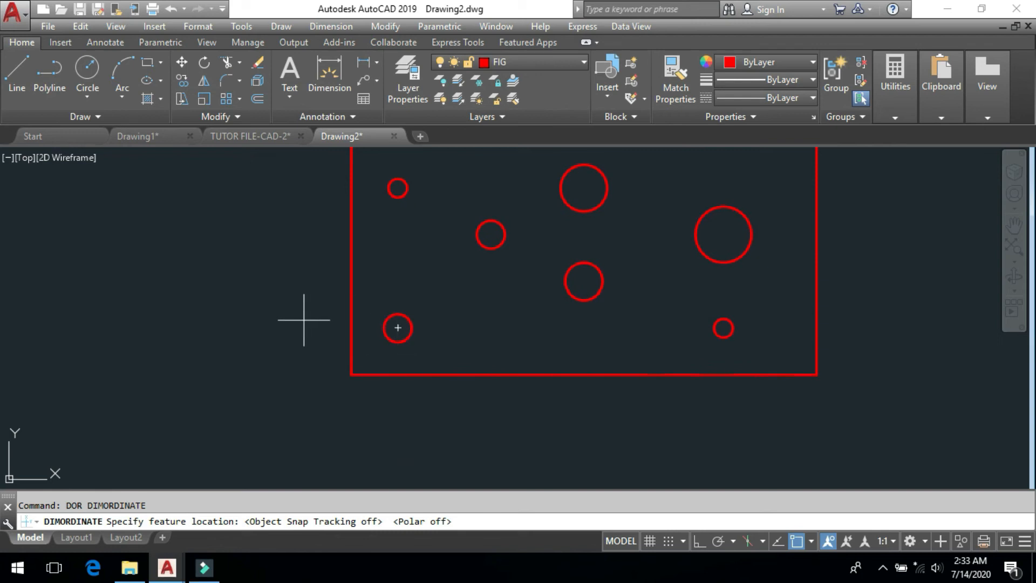
{"action": "left_click", "coordinate": [351, 374]}
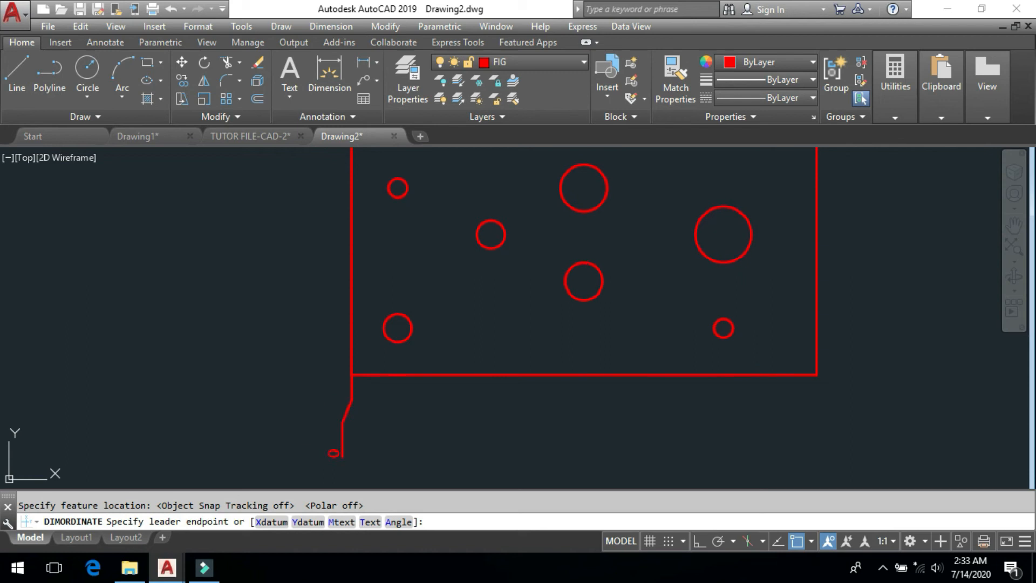
{"action": "key", "text": "F8"}
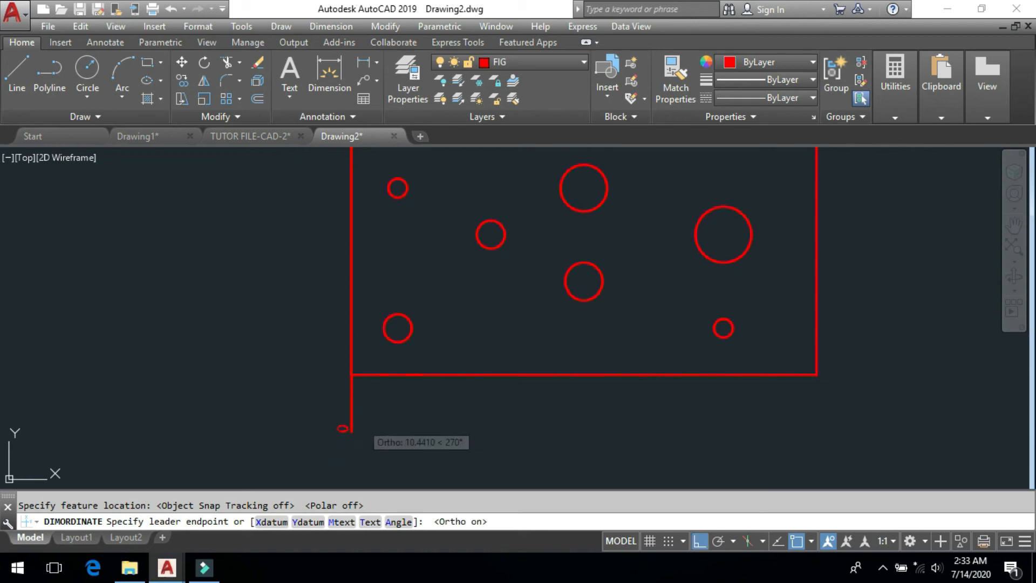
{"action": "left_click", "coordinate": [361, 427]}
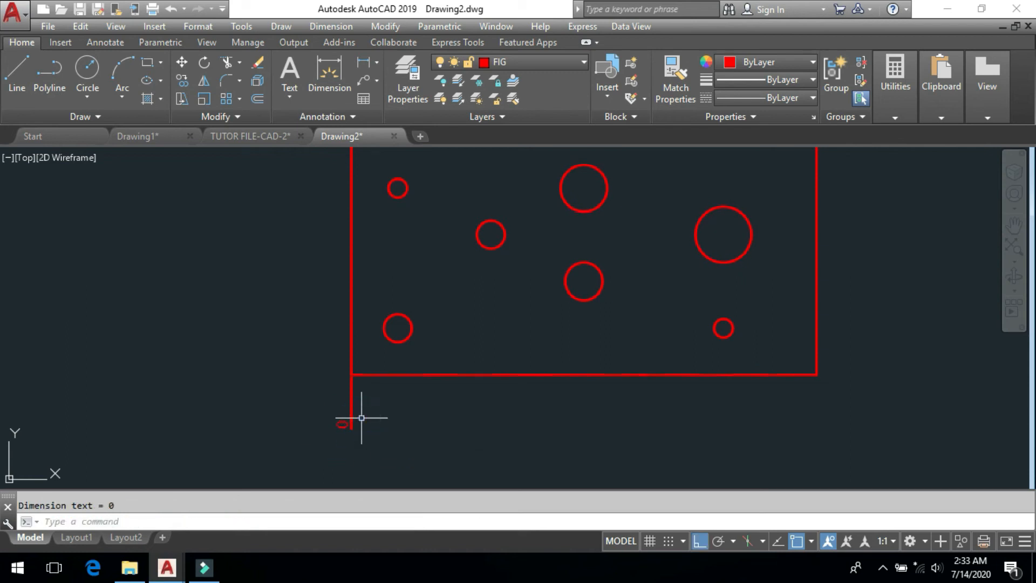
Add a second ordinate dimension at the rectangle's lower-left corner, with its leader running horizontally to the left
{"action": "key", "text": "Return"}
{"action": "left_click", "coordinate": [351, 374]}
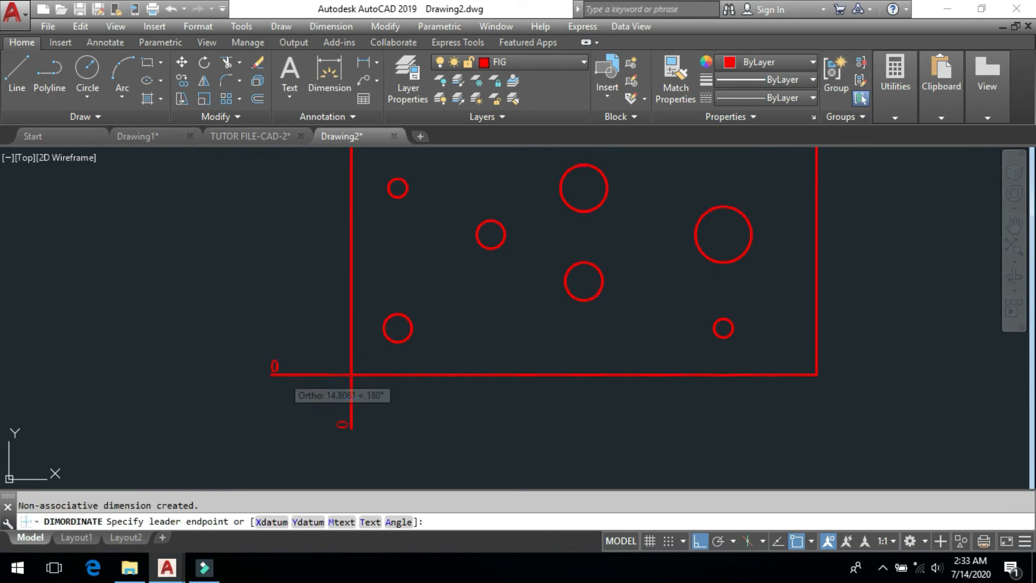
{"action": "left_click", "coordinate": [291, 373]}
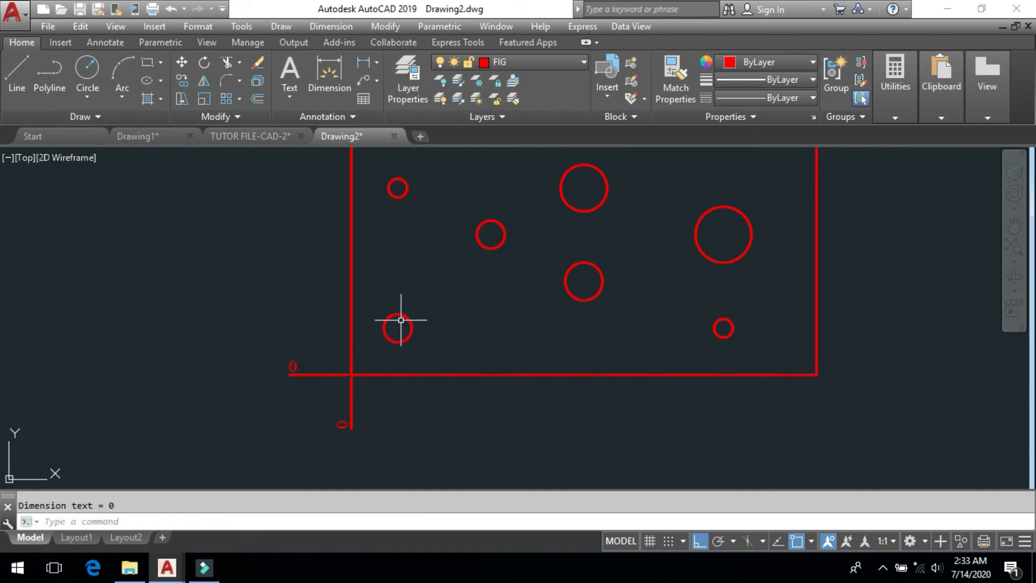
Add an ordinate dimension at the lower-left circle's center, with its leader running straight down below the plate's bottom edge
{"action": "mouse_move", "coordinate": [405, 313]}
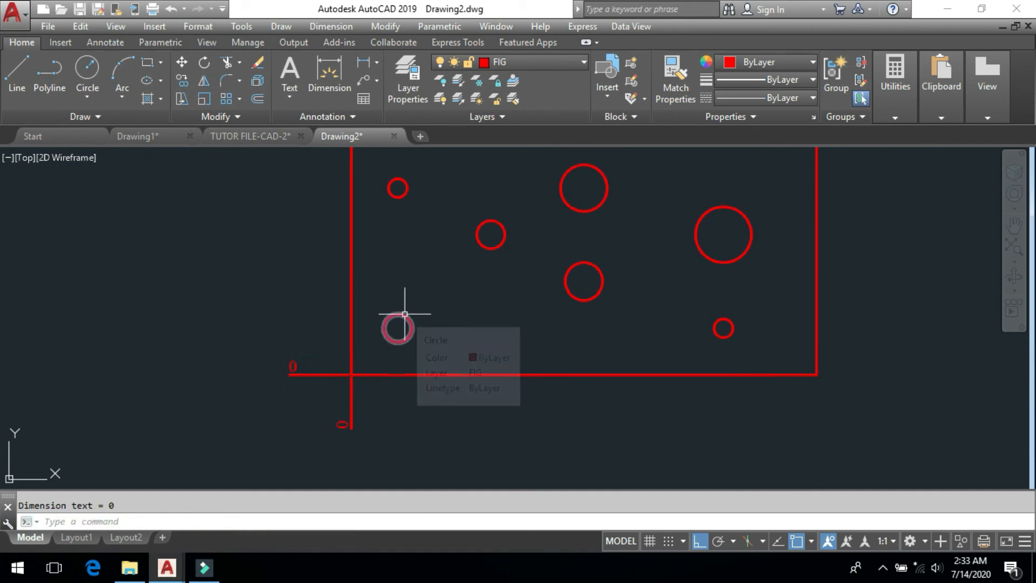
{"action": "key", "text": "Return"}
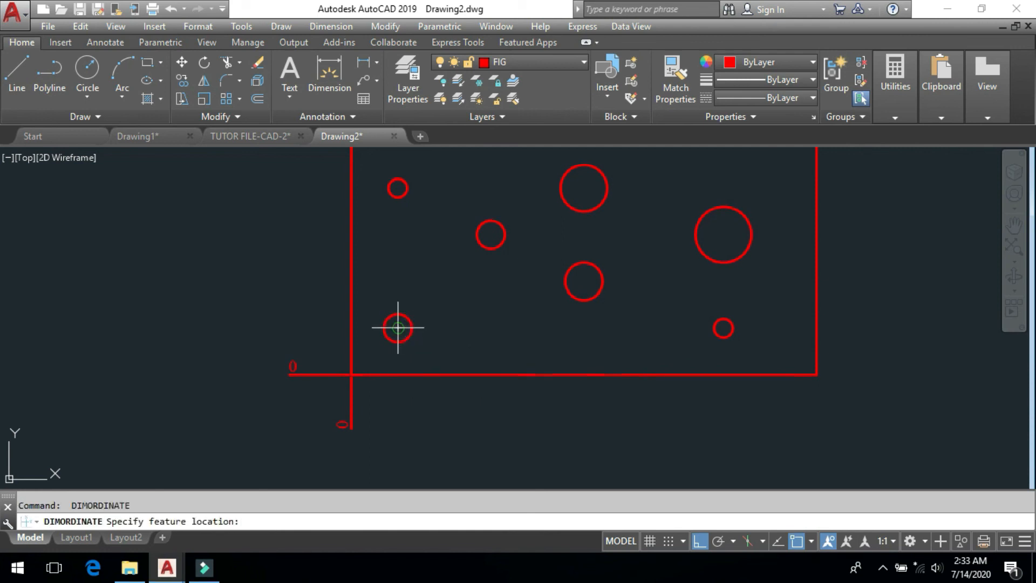
{"action": "left_click", "coordinate": [398, 327]}
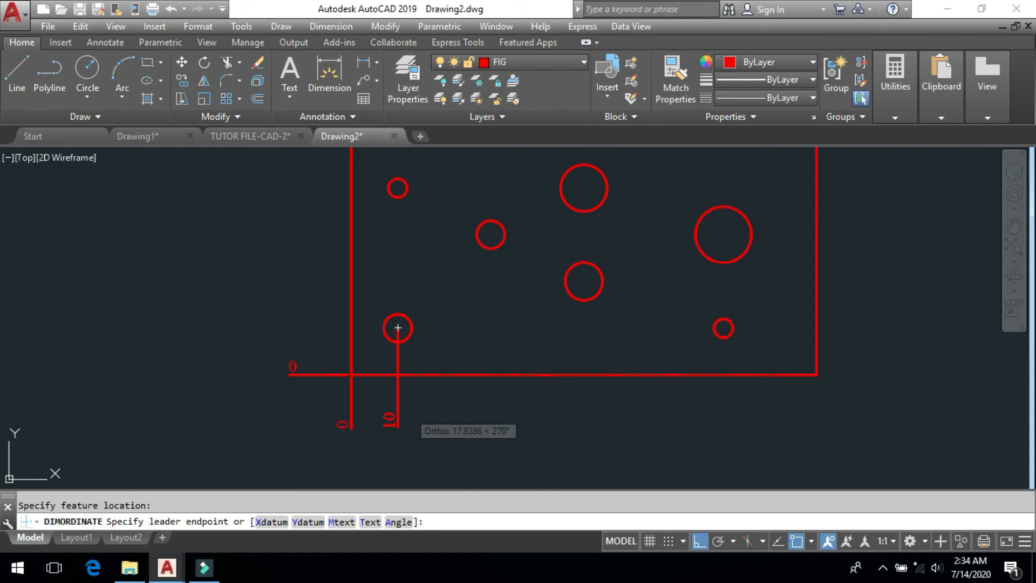
{"action": "left_click", "coordinate": [401, 431]}
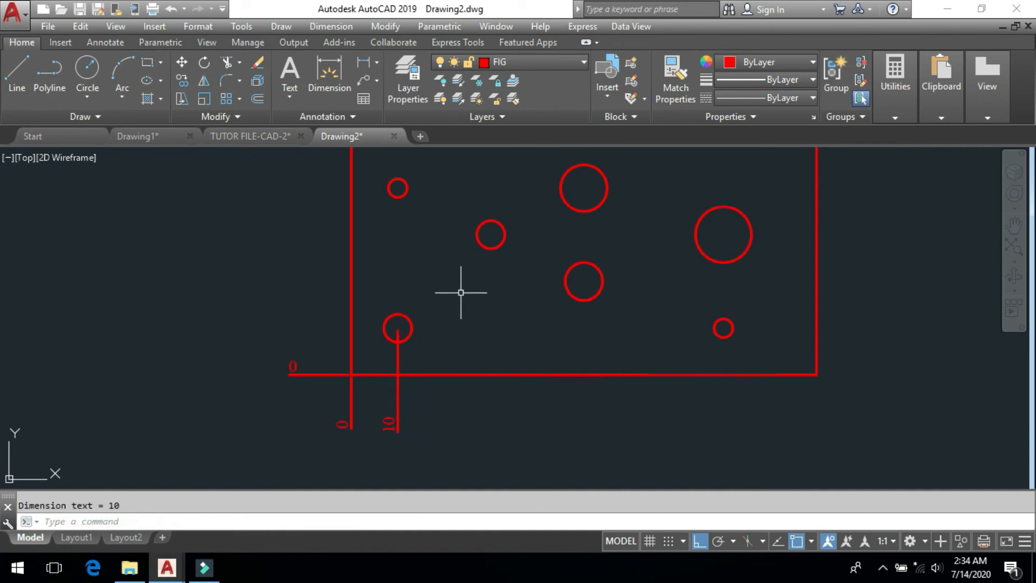
{"action": "key", "text": "Return"}
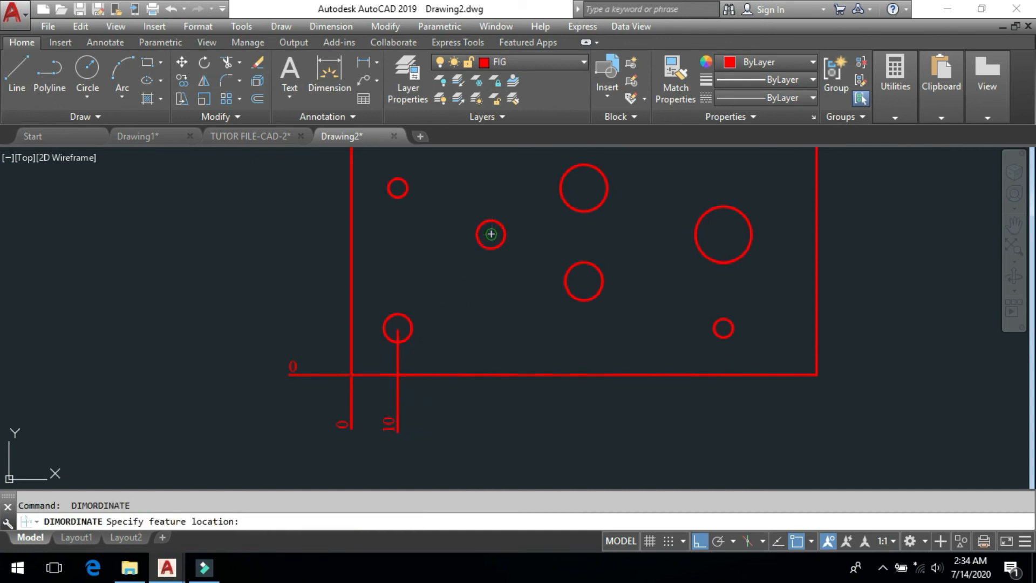
{"action": "left_click", "coordinate": [491, 234]}
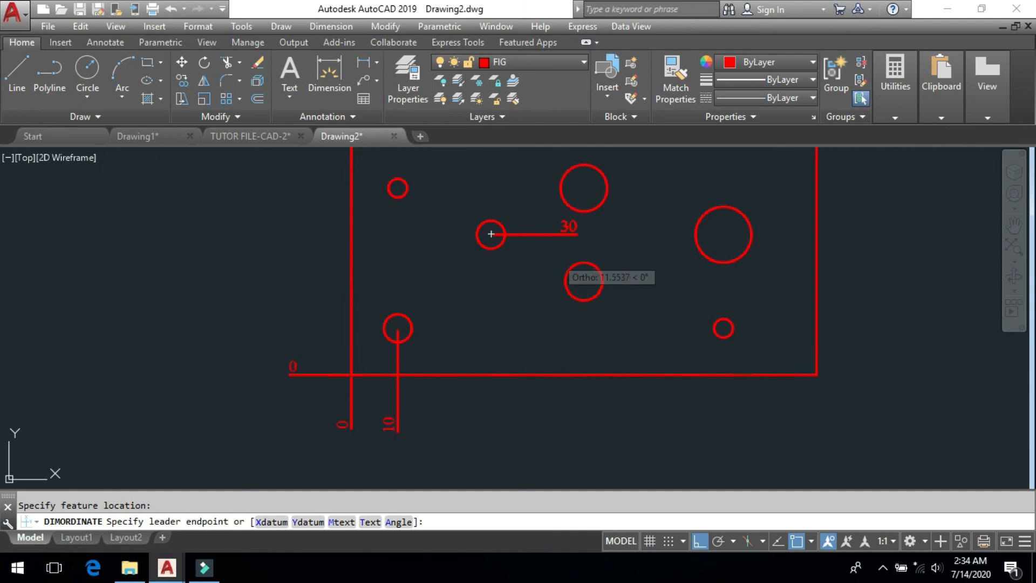
{"action": "key", "text": "Escape"}
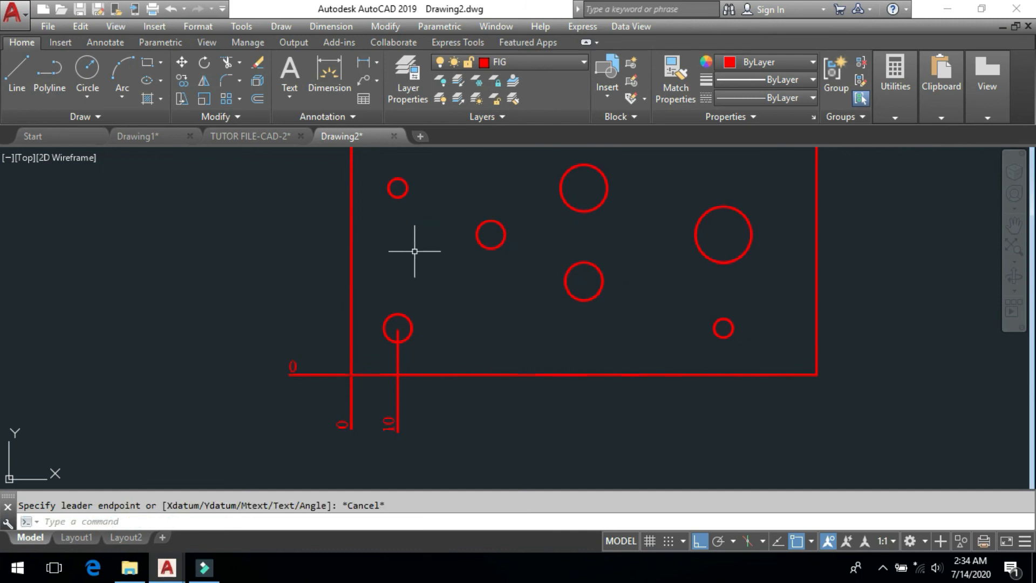
Add a Y-datum ordinate dimension at the upper-left small circle's center, its leader running horizontally past the plate's left edge
{"action": "key", "text": "Return"}
{"action": "left_click", "coordinate": [397, 188]}
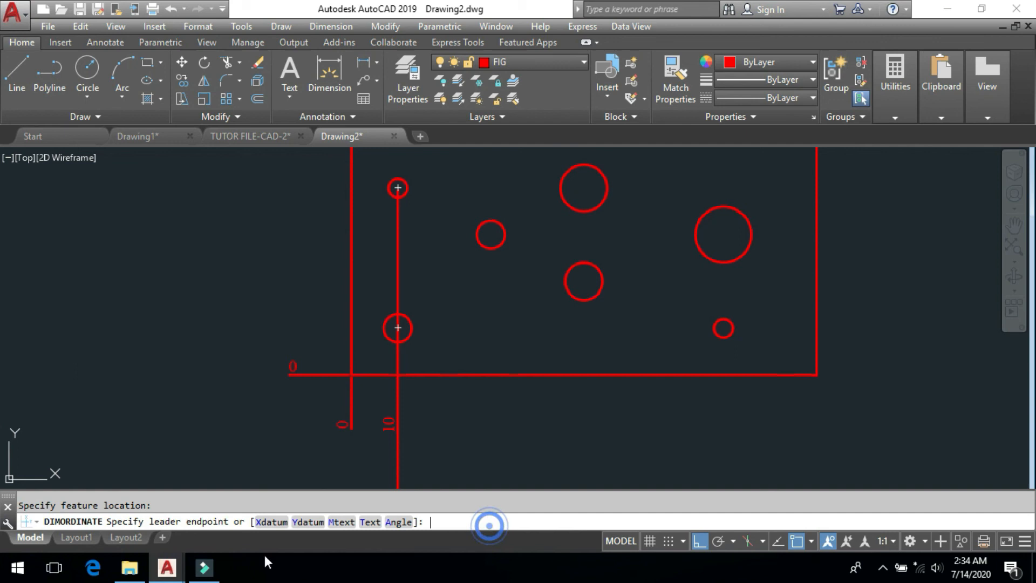
{"action": "left_click", "coordinate": [279, 522]}
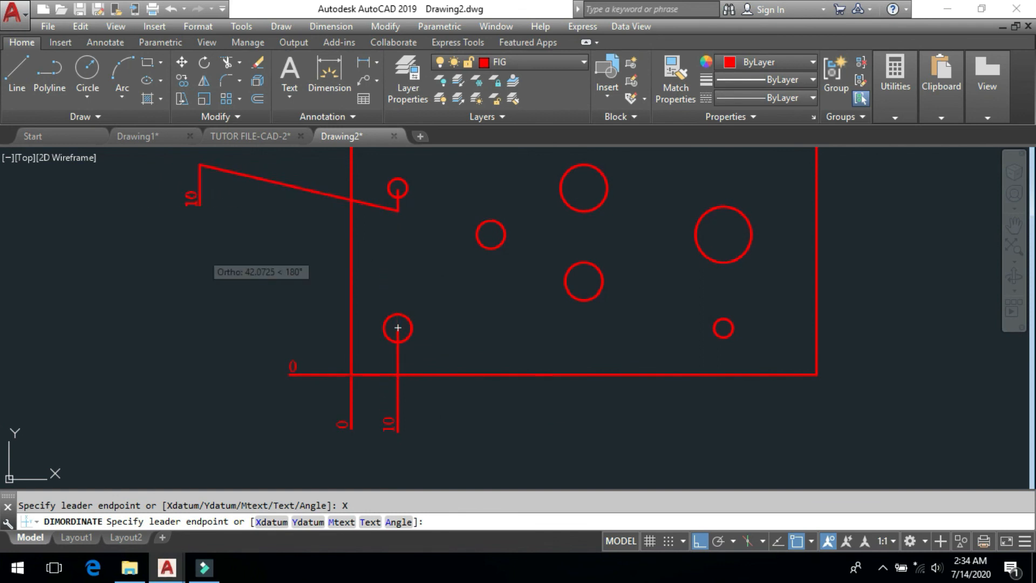
{"action": "left_click", "coordinate": [308, 522]}
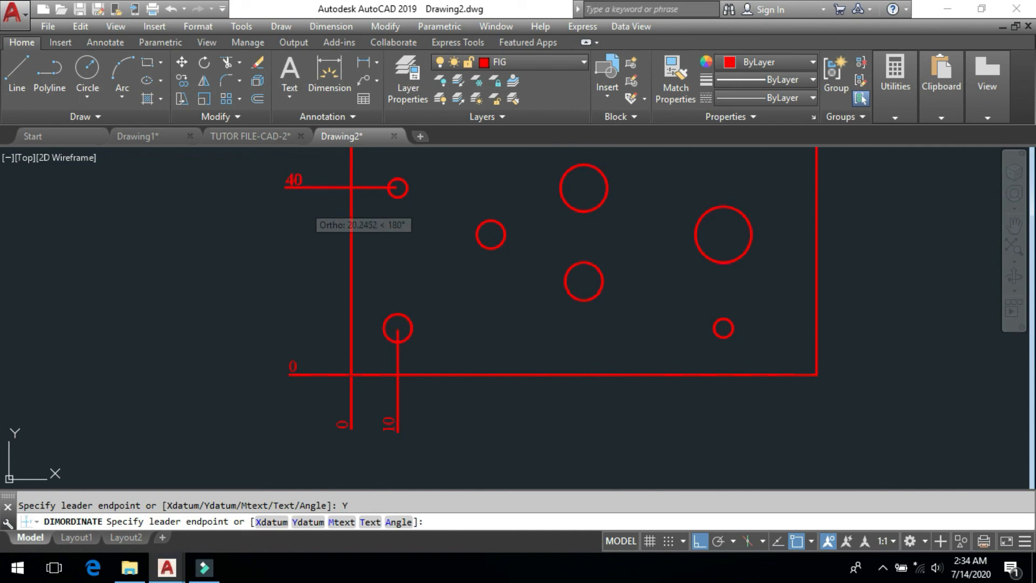
{"action": "left_click", "coordinate": [306, 204]}
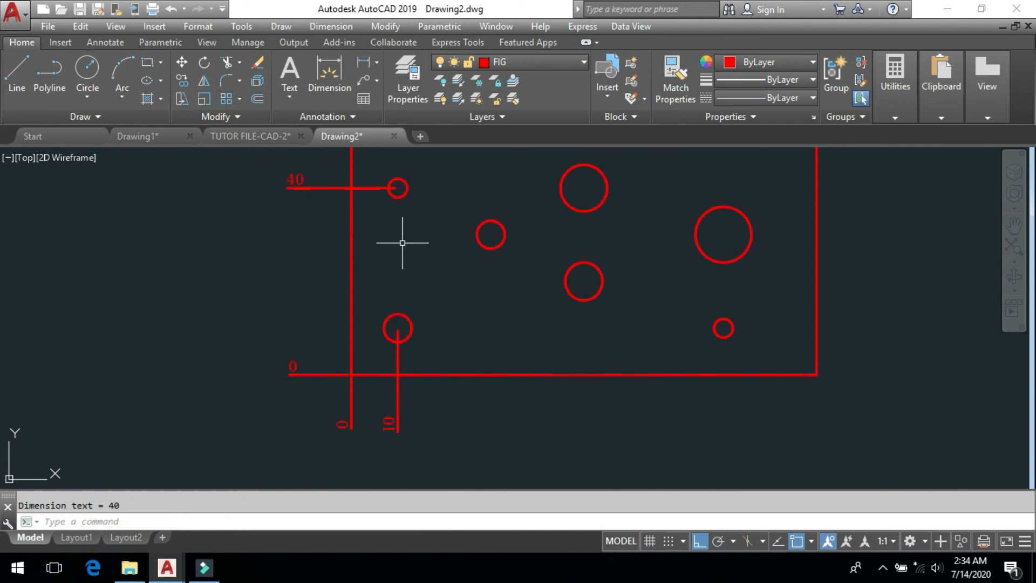
Add two ordinate dimensions at the center of the circle in the second column, with leaders running straight down and horizontally left beyond the plate
{"action": "middle_click_drag", "start_coordinate": [396, 266], "coordinate": [408, 301]}
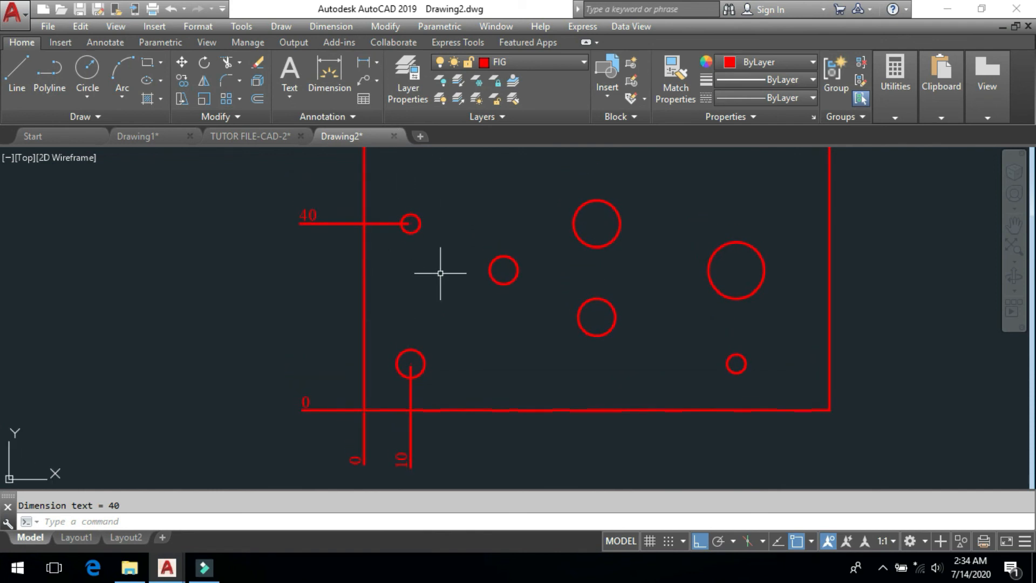
{"action": "key", "text": "Return"}
{"action": "left_click", "coordinate": [504, 269]}
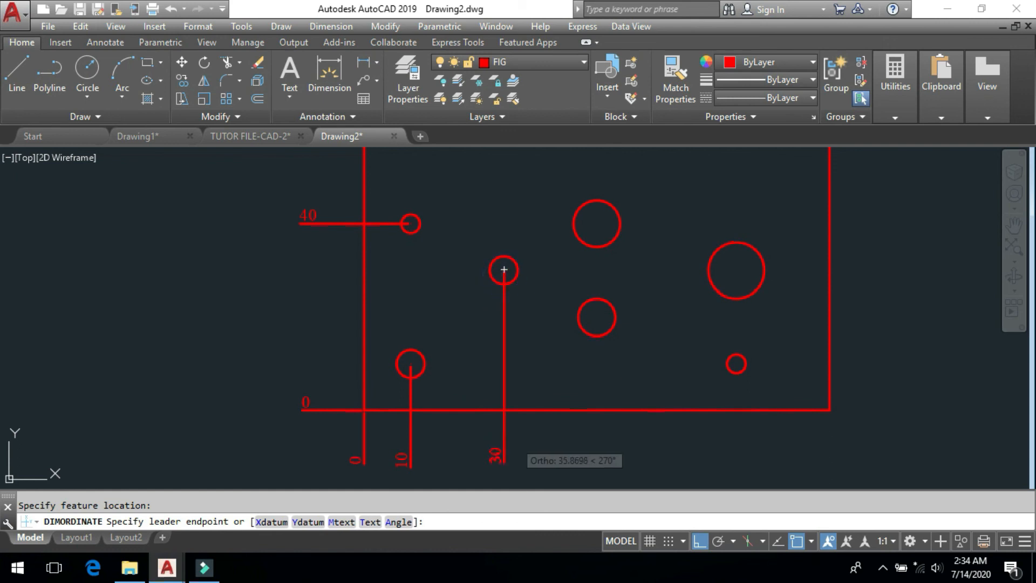
{"action": "left_click", "coordinate": [504, 456]}
{"action": "key", "text": "Return"}
{"action": "left_click", "coordinate": [504, 269]}
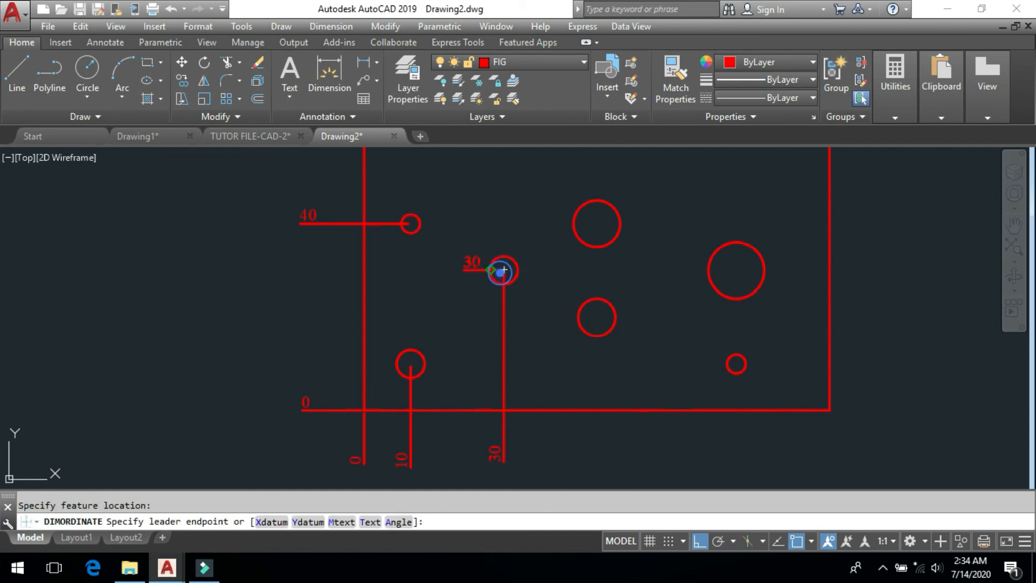
{"action": "left_click", "coordinate": [322, 270]}
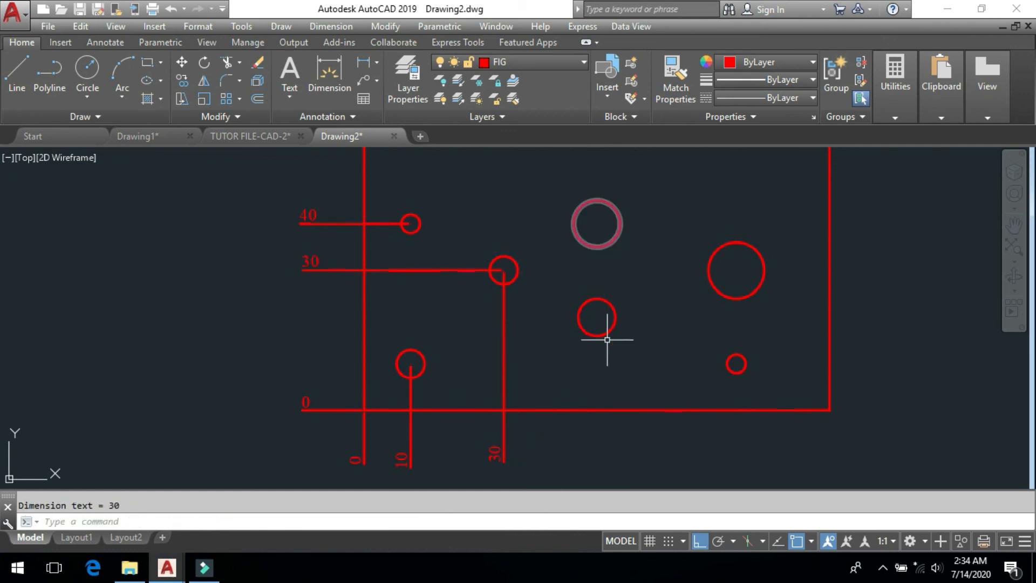
Add an ordinate dimension at the center of the lower circle in the third column, its leader running straight down below the plate
{"action": "middle_click_drag", "start_coordinate": [603, 338], "coordinate": [578, 292]}
{"action": "key", "text": "Return"}
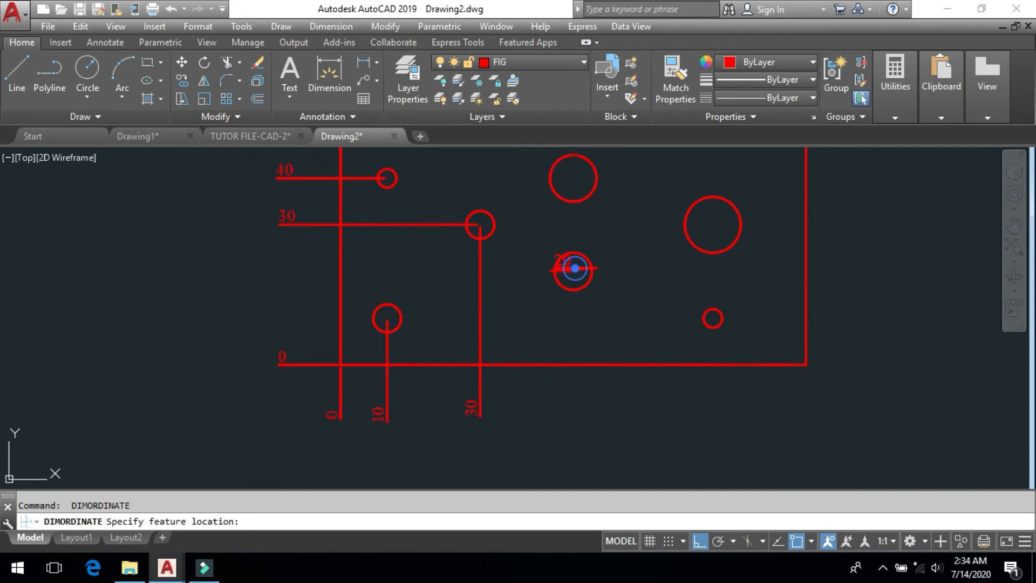
{"action": "left_click", "coordinate": [574, 271]}
{"action": "left_click", "coordinate": [574, 413]}
{"action": "middle_click_drag", "start_coordinate": [574, 245], "coordinate": [584, 290]}
{"action": "key", "text": "Return"}
{"action": "left_click", "coordinate": [584, 221]}
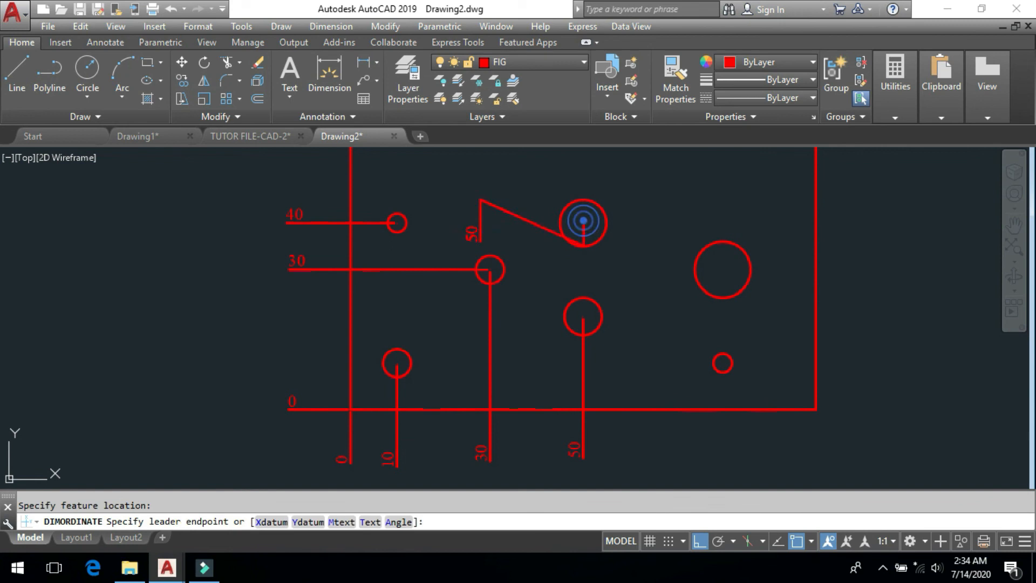
{"action": "key", "text": "Escape"}
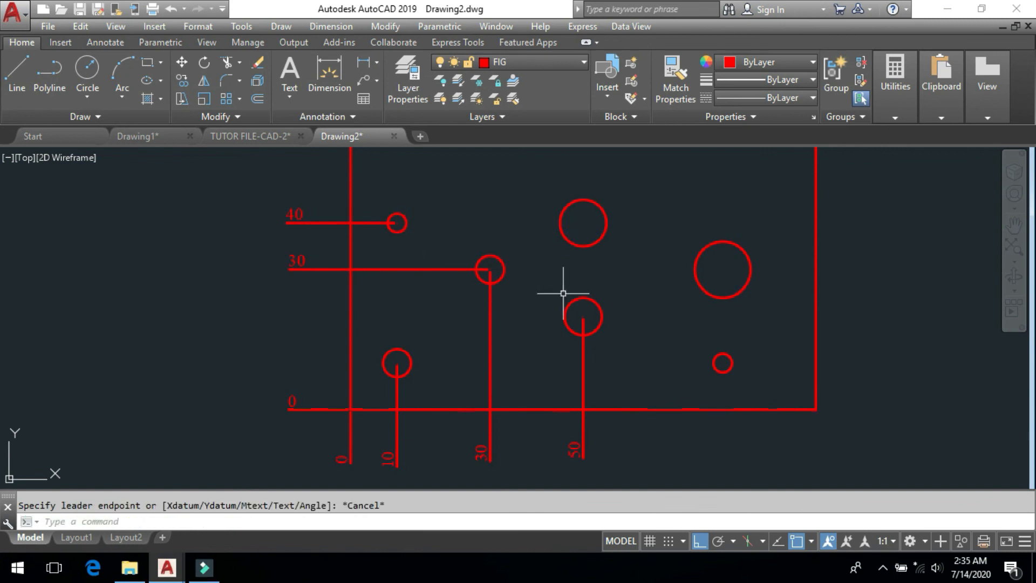
Add an ordinate dimension at the lower-right small circle's center, its leader running straight down below the plate
{"action": "middle_click_drag", "start_coordinate": [555, 289], "coordinate": [511, 276]}
{"action": "key", "text": "Return"}
{"action": "left_click", "coordinate": [679, 348]}
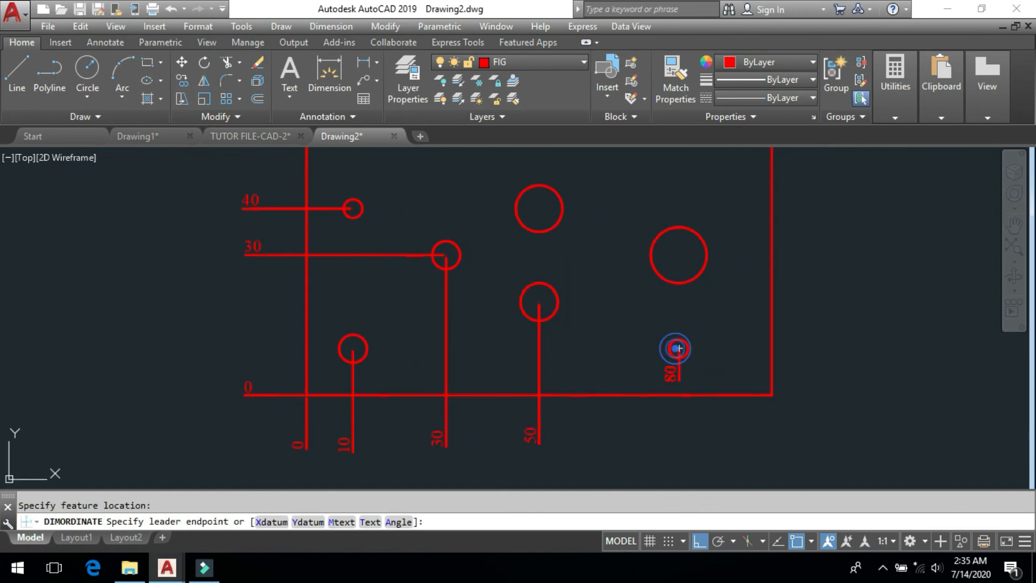
{"action": "left_click", "coordinate": [679, 438]}
{"action": "key", "text": "Return"}
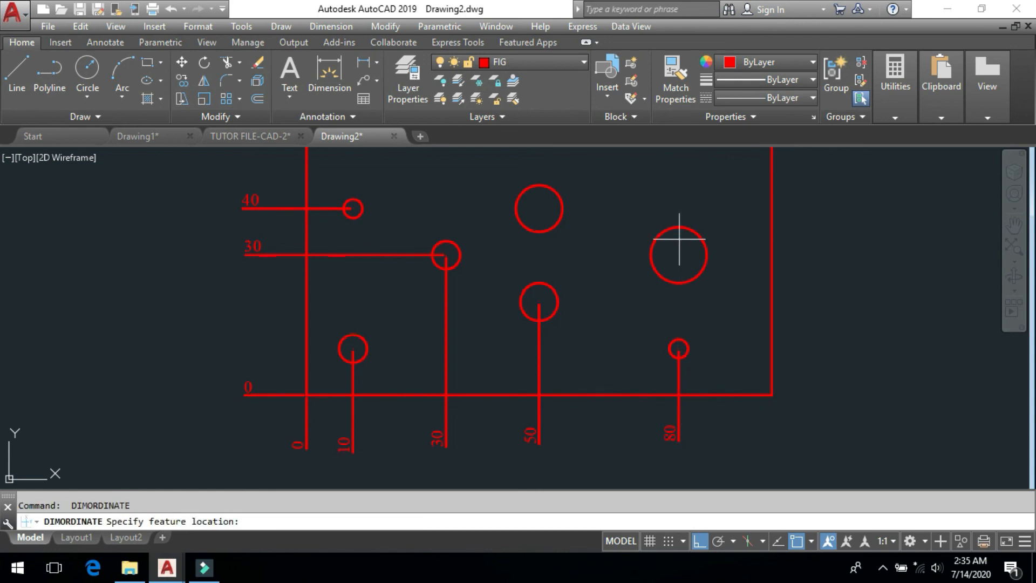
{"action": "left_click", "coordinate": [679, 253]}
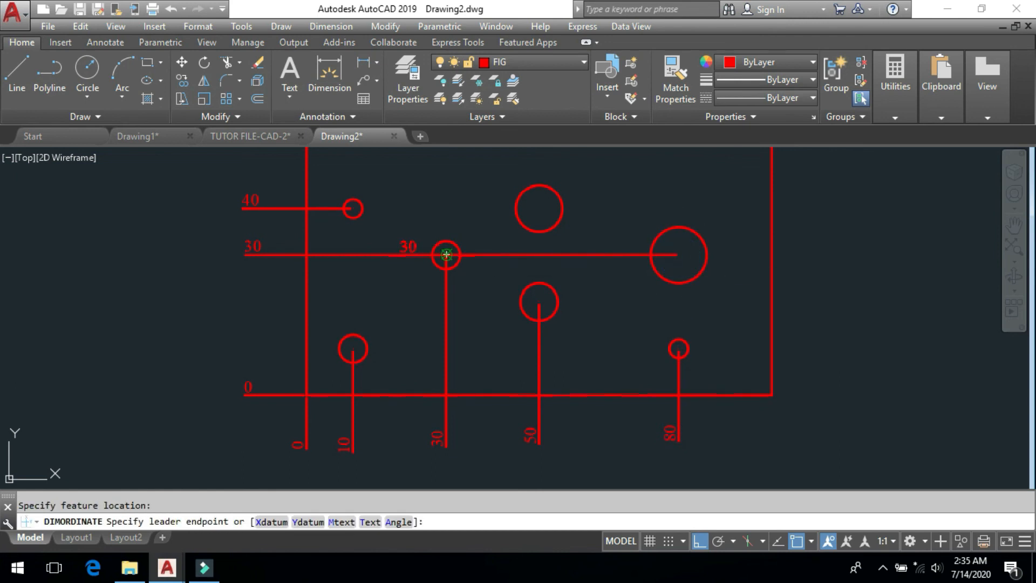
{"action": "key", "text": "Escape"}
Add a center mark to the plate's lower-left circle
{"action": "middle_click_drag", "start_coordinate": [586, 320], "coordinate": [597, 354]}
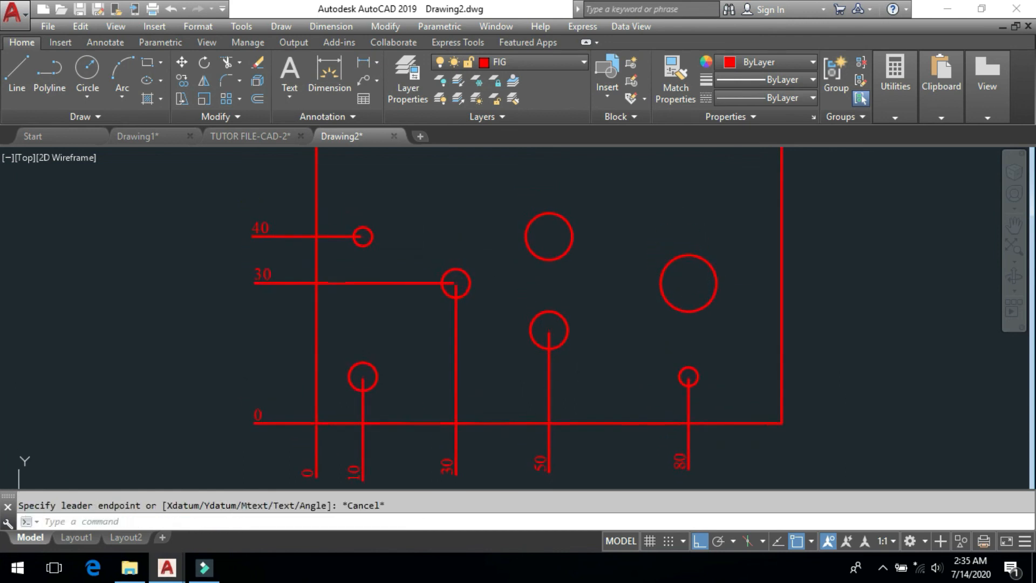
{"action": "left_click", "coordinate": [329, 27]}
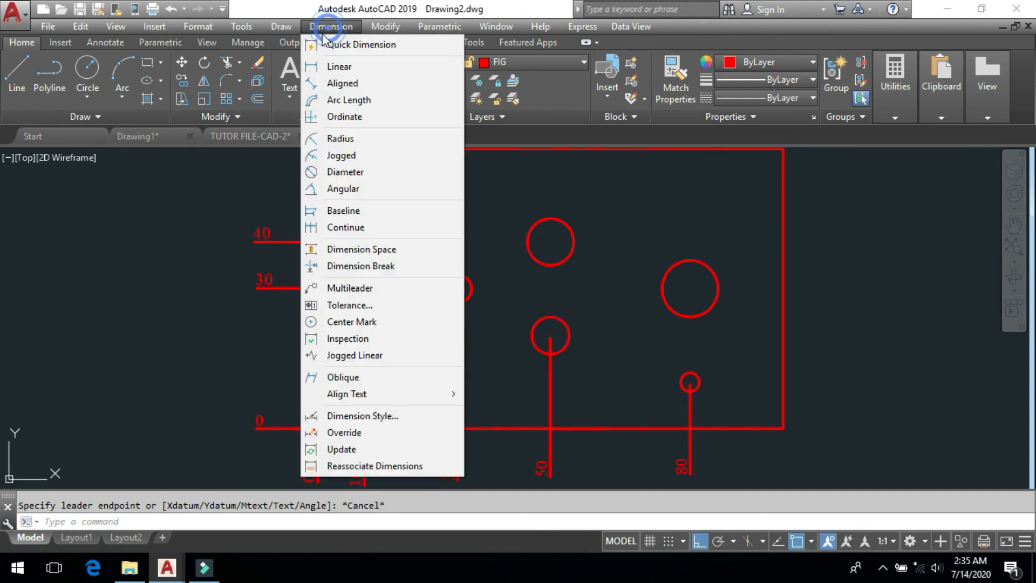
{"action": "left_click", "coordinate": [357, 322]}
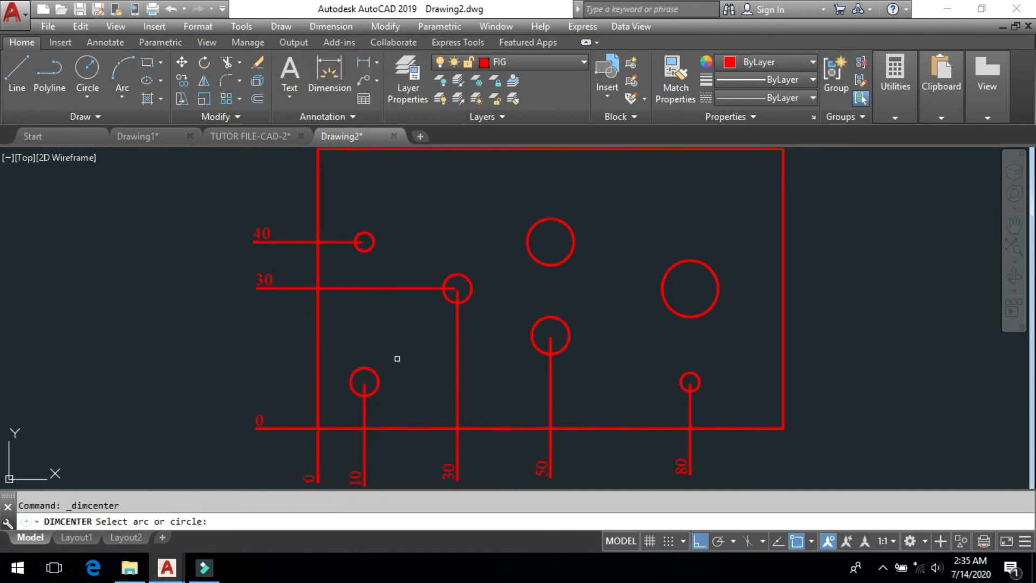
{"action": "left_click", "coordinate": [376, 371]}
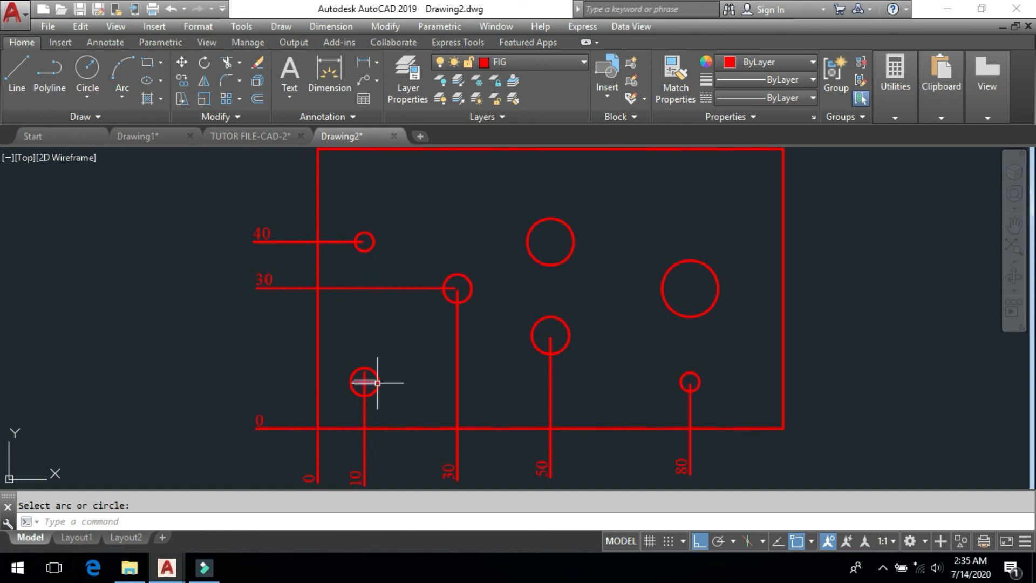
Move the ordinate dimensions to the DIM layer, except the one at the lower-right small circle
{"action": "middle_click_drag", "start_coordinate": [533, 389], "coordinate": [535, 366]}
{"action": "mouse_move", "coordinate": [766, 475]}
{"action": "left_mouse_down"}
{"action": "mouse_move", "coordinate": [543, 444]}
{"action": "mouse_move", "coordinate": [254, 423]}
{"action": "mouse_move", "coordinate": [248, 389]}
{"action": "left_mouse_up"}
{"action": "left_click", "coordinate": [279, 424]}
{"action": "mouse_move", "coordinate": [279, 424]}
{"action": "left_mouse_down"}
{"action": "mouse_move", "coordinate": [209, 192]}
{"action": "mouse_move", "coordinate": [226, 181]}
{"action": "left_mouse_up"}
{"action": "left_click", "coordinate": [532, 69]}
{"action": "left_click", "coordinate": [523, 151]}
{"action": "key", "text": "Escape"}
Move the lower-left circle's center mark to the DIM layer, and turn on polar tracking
{"action": "scroll", "coordinate": [377, 351], "scroll_direction": "up", "scroll_amount": 4}
{"action": "left_click", "coordinate": [406, 343]}
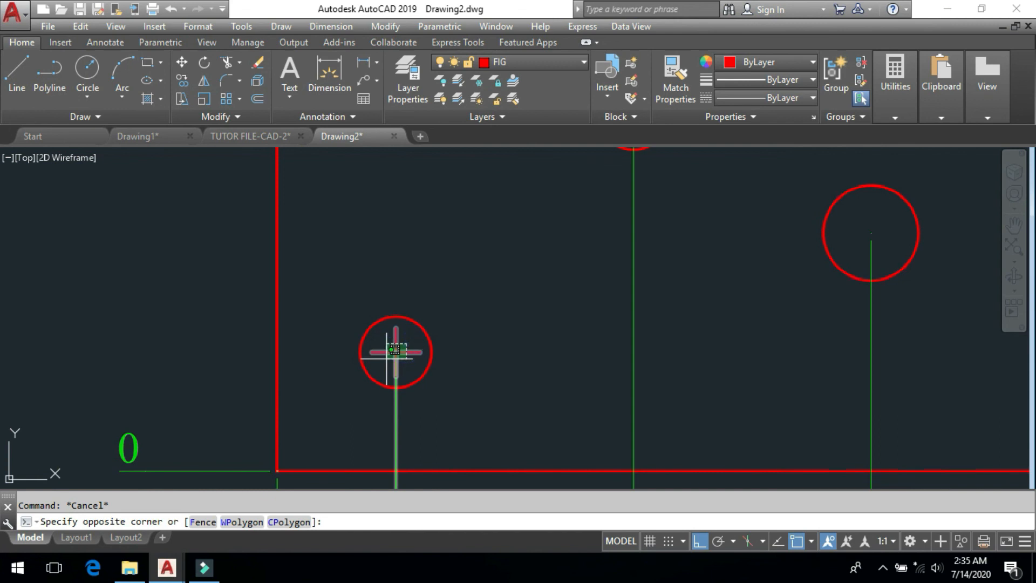
{"action": "left_click", "coordinate": [386, 357]}
{"action": "left_click", "coordinate": [532, 61]}
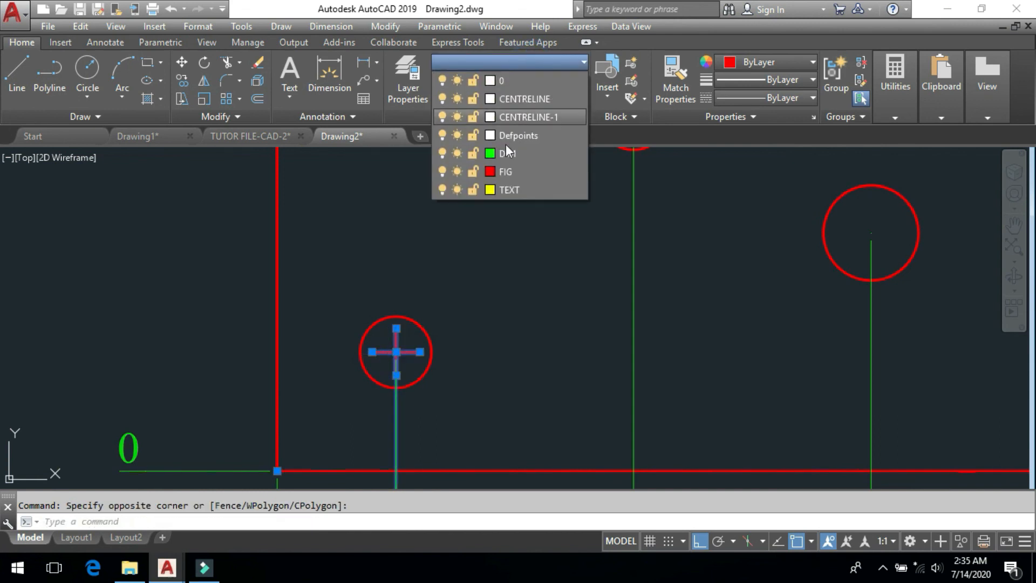
{"action": "left_click", "coordinate": [507, 153]}
{"action": "scroll", "coordinate": [370, 296], "scroll_direction": "down", "scroll_amount": 4}
{"action": "middle_click_drag", "start_coordinate": [502, 305], "coordinate": [480, 356]}
{"action": "key", "text": "Escape"}
{"action": "middle_click_drag", "start_coordinate": [453, 325], "coordinate": [466, 323]}
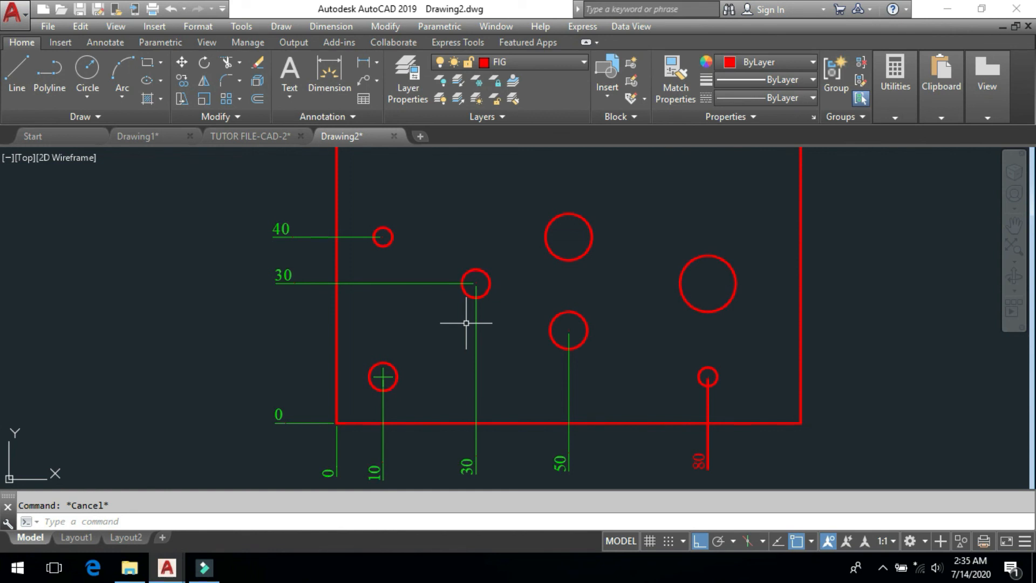
{"action": "key", "text": "F10"}
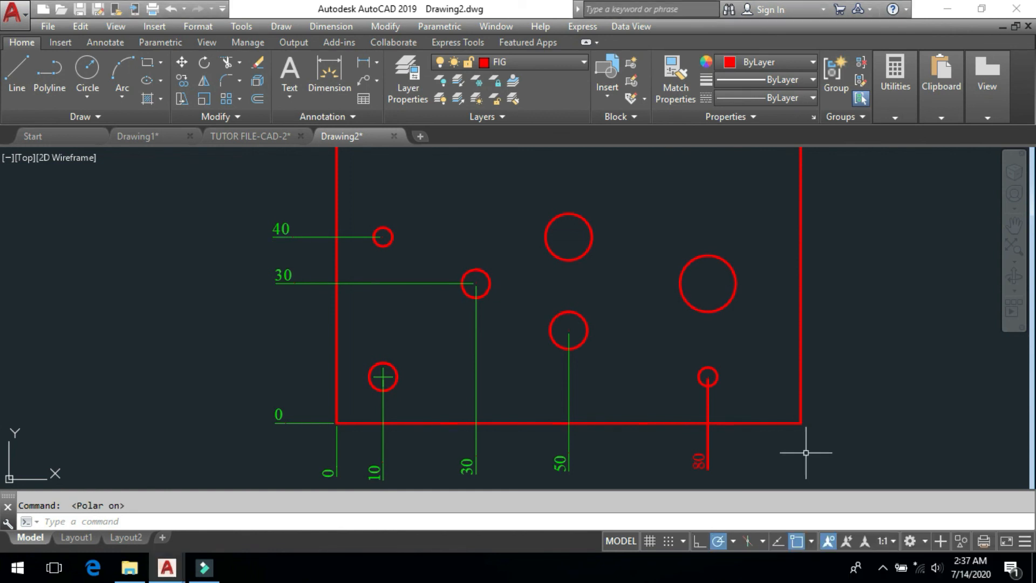